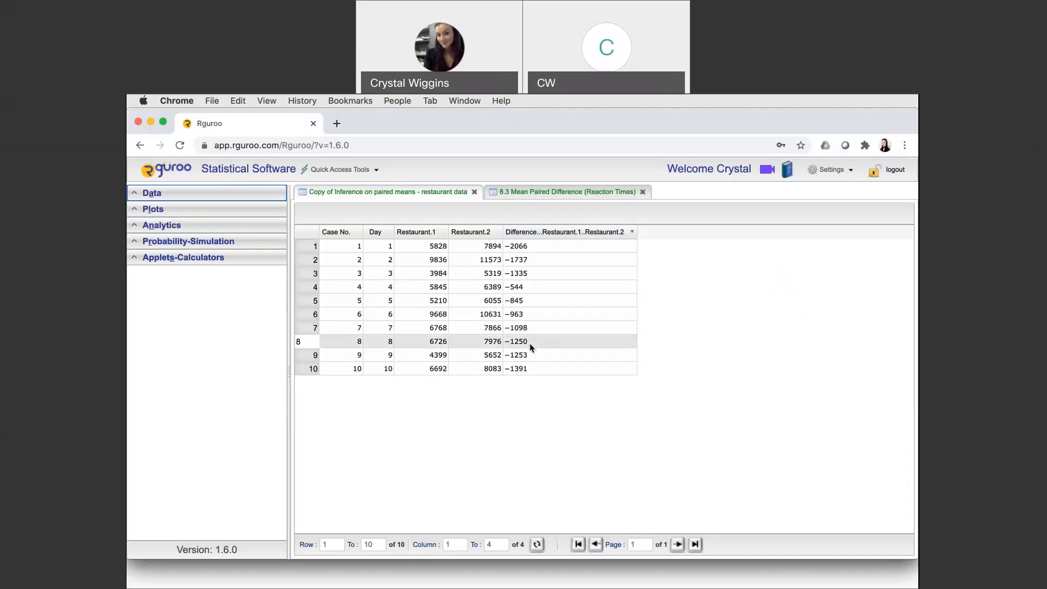
Start a One & Two Population mean inference using the dataset "Copy of Inference on paired means - restaurant data"
{"action": "left_click", "coordinate": [142, 226]}
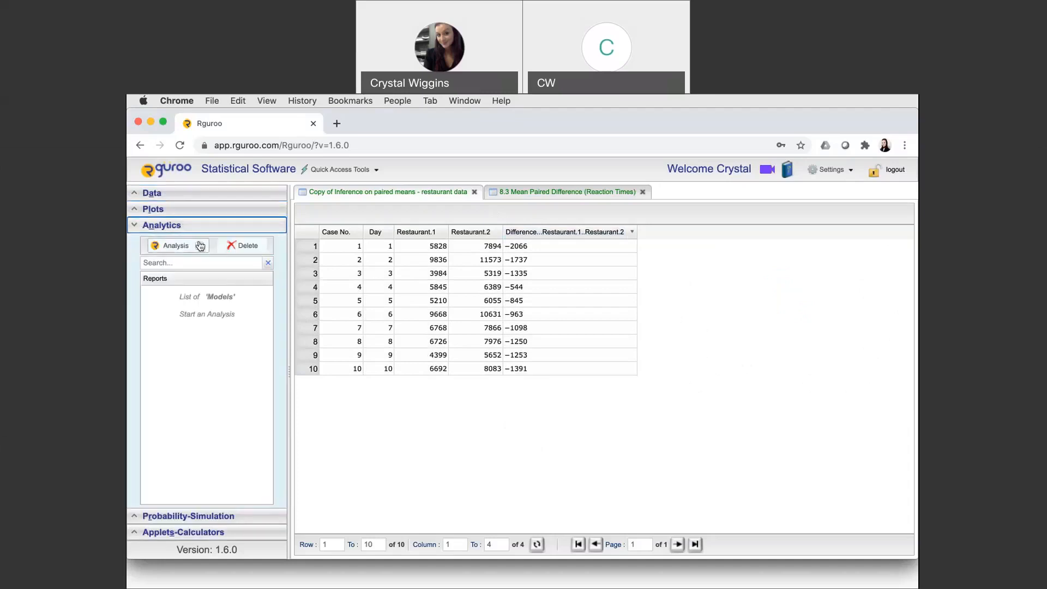
{"action": "left_click", "coordinate": [200, 246]}
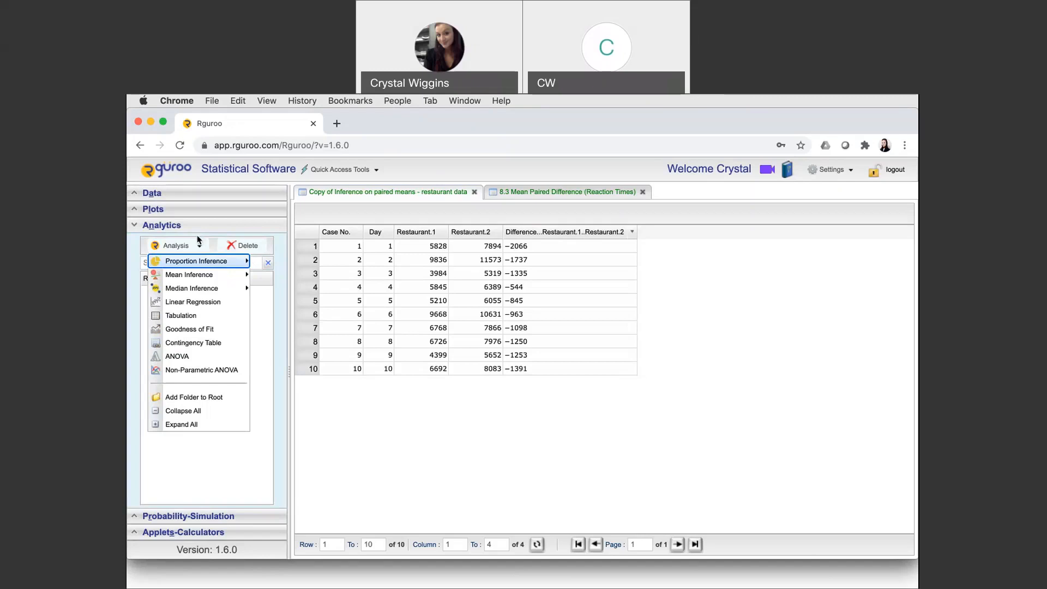
{"action": "mouse_move", "coordinate": [210, 277]}
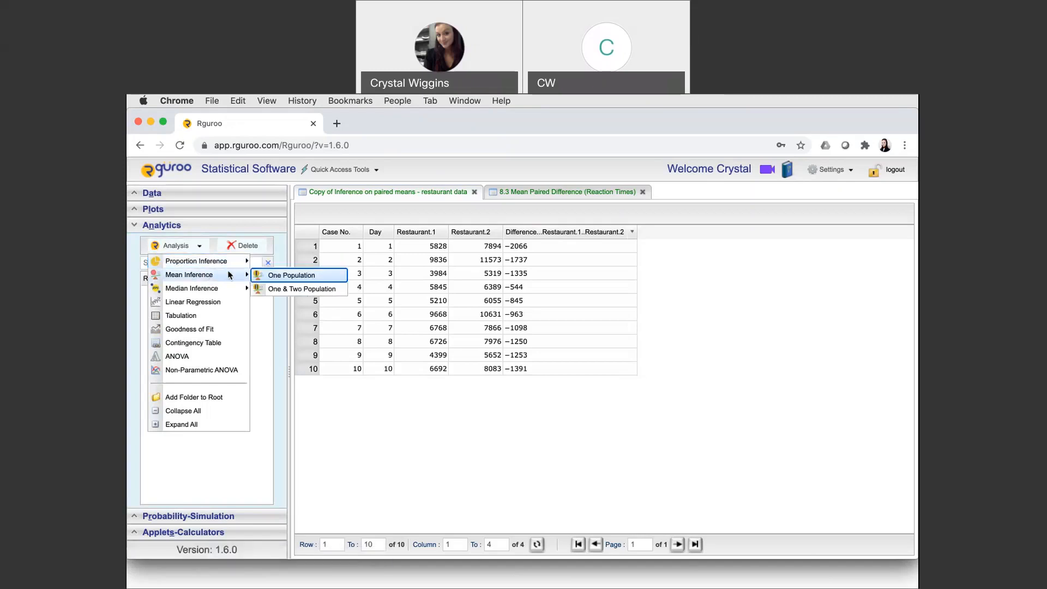
{"action": "left_click", "coordinate": [283, 290]}
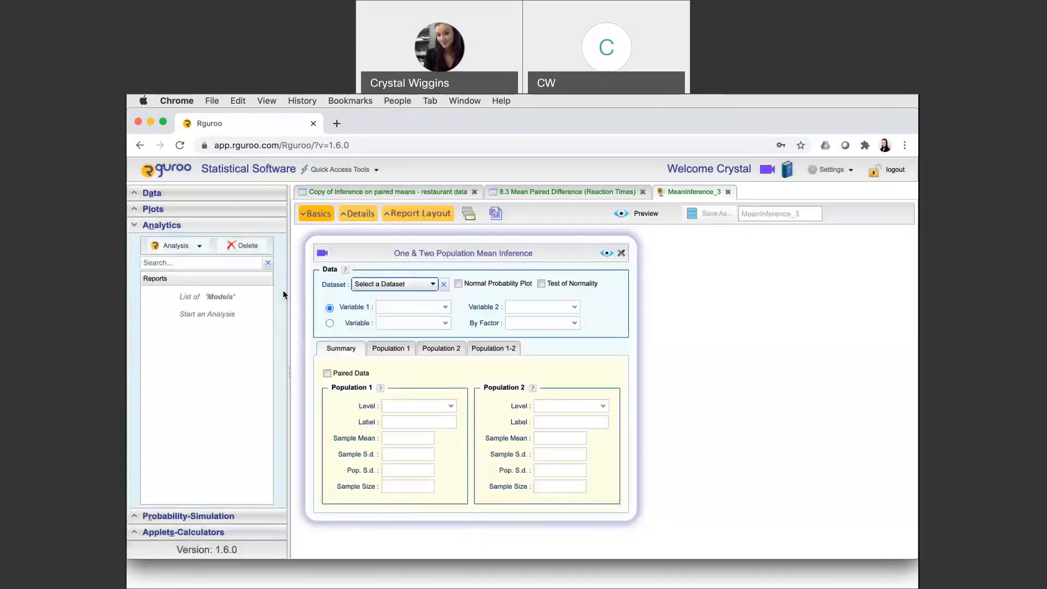
{"action": "left_click", "coordinate": [406, 284]}
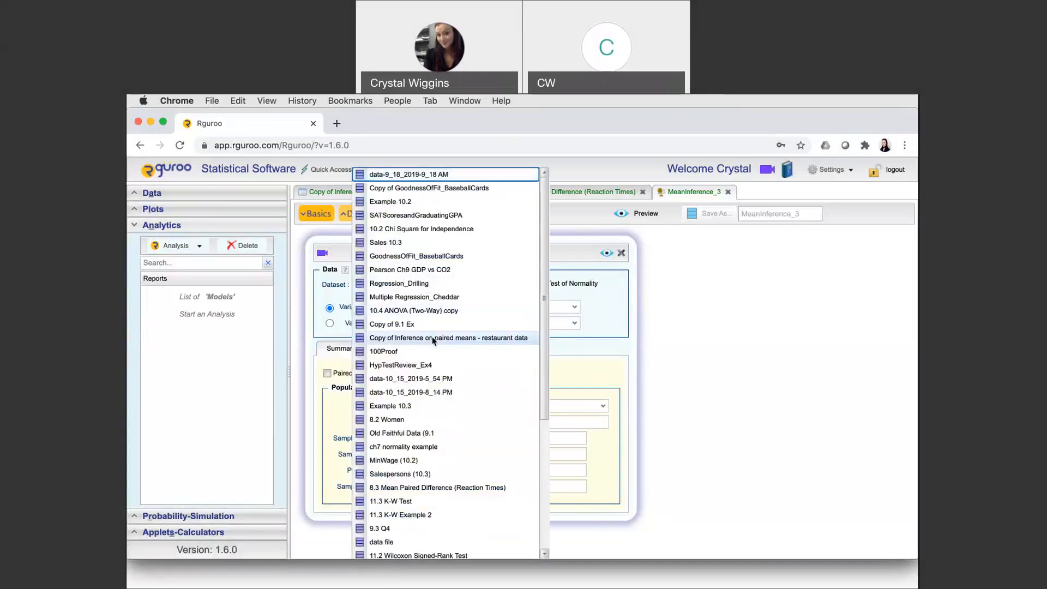
{"action": "left_click", "coordinate": [479, 340]}
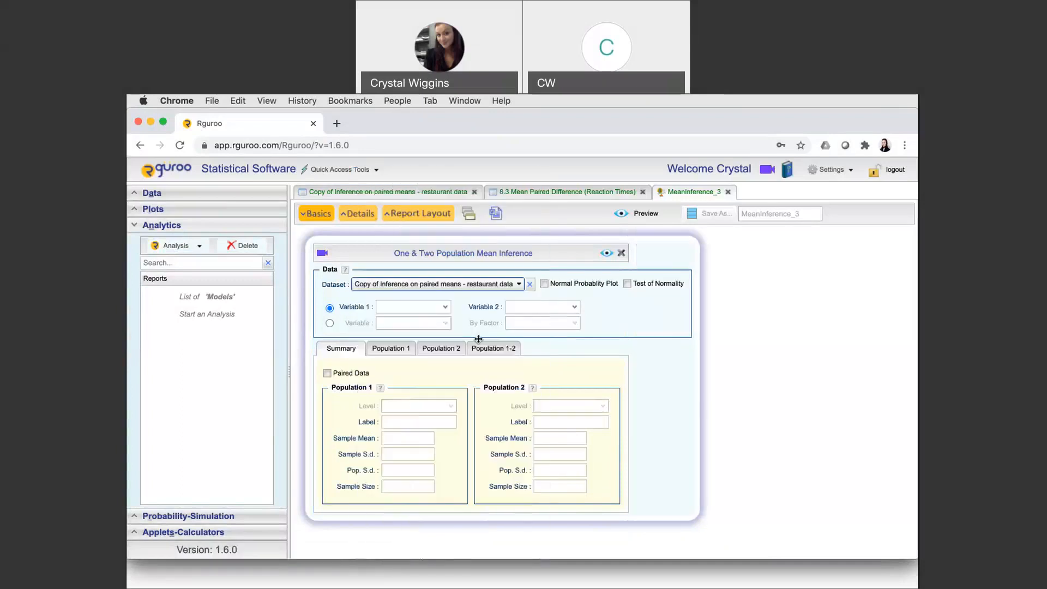
Enable the normal probability plot and test of normality, and assign Restaurant.1 as Variable 1 and Restaurant.2 as Variable 2
{"action": "left_click", "coordinate": [545, 283]}
{"action": "left_click", "coordinate": [627, 284]}
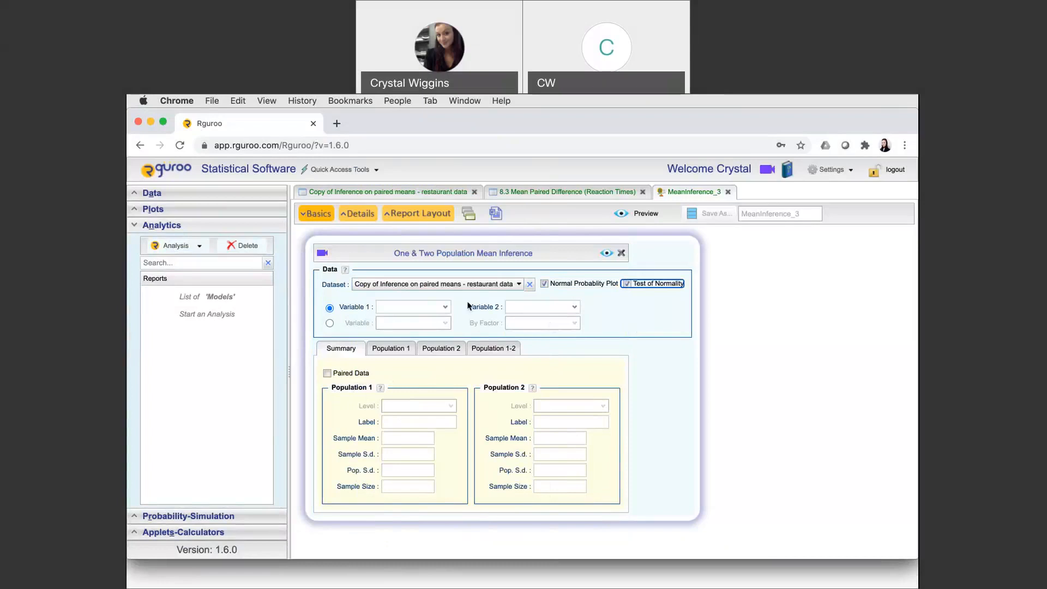
{"action": "left_click", "coordinate": [446, 309]}
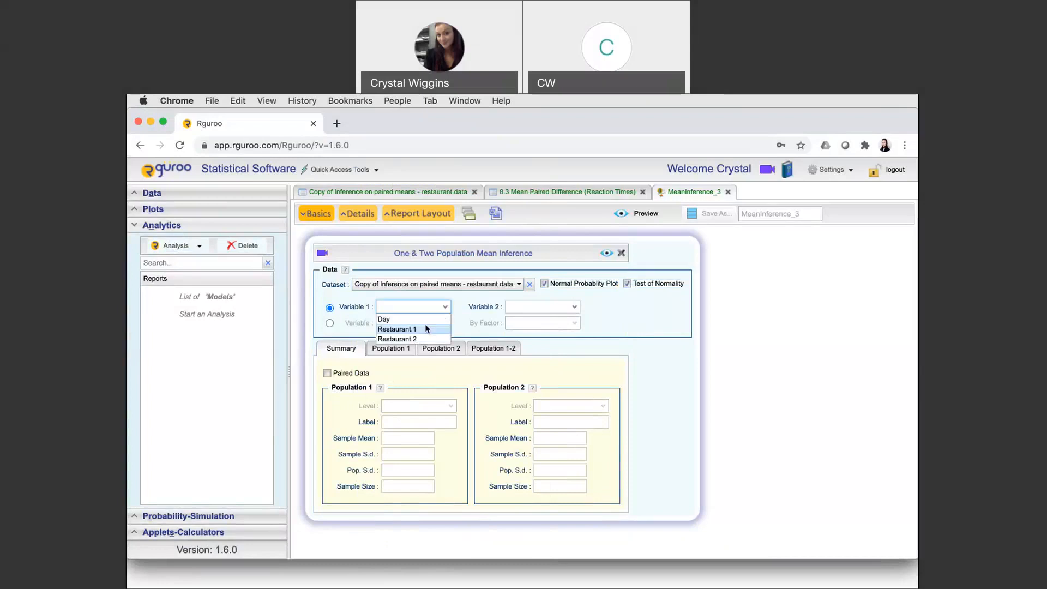
{"action": "left_click", "coordinate": [427, 329]}
{"action": "left_click", "coordinate": [578, 308]}
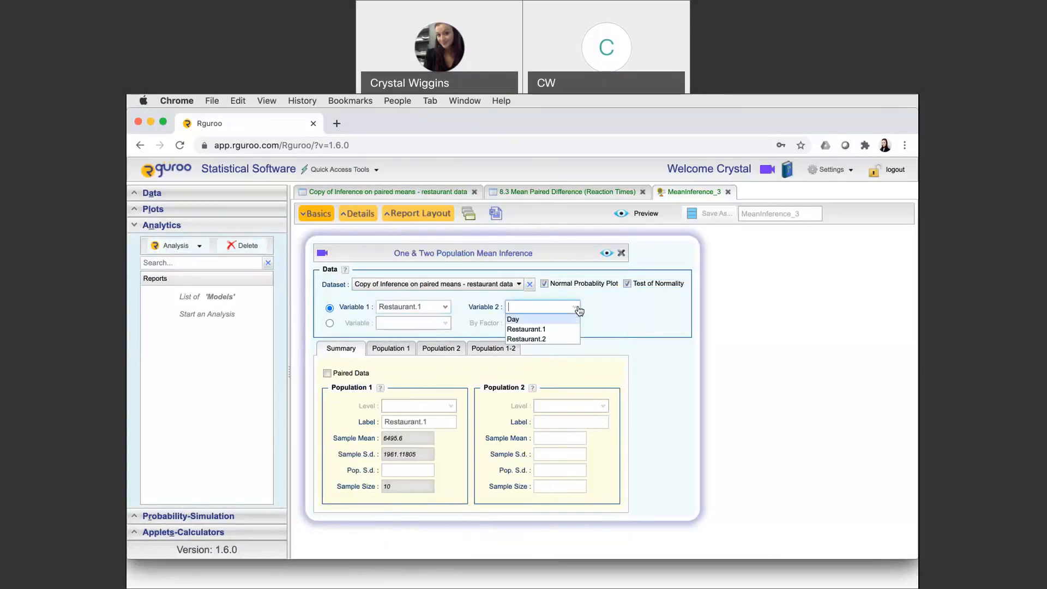
{"action": "left_click", "coordinate": [540, 339]}
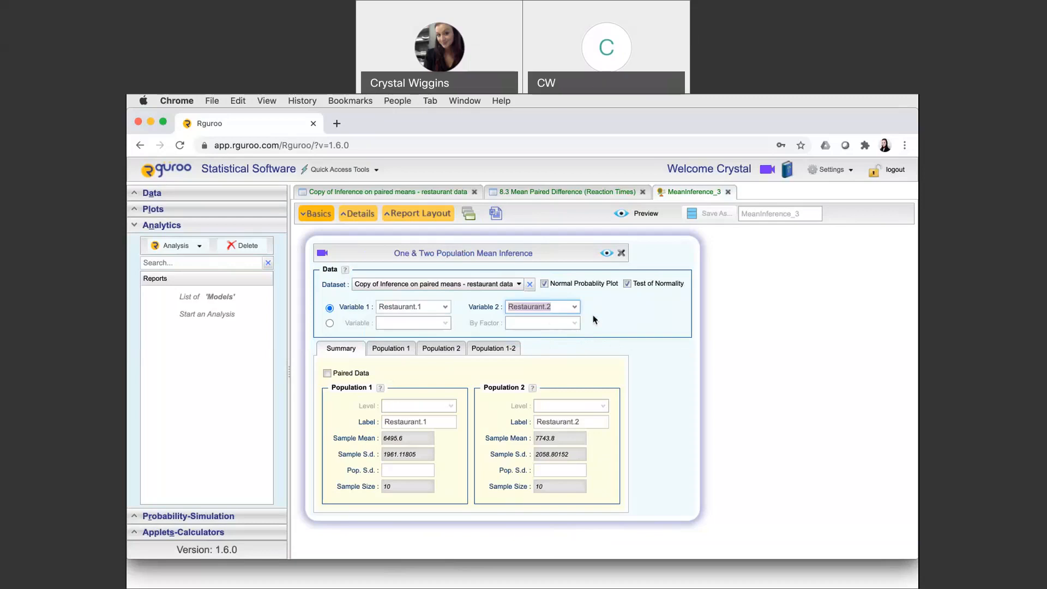
Compare the population summary with and without pairing, leaving the two restaurant variables treated as paired data
{"action": "left_click", "coordinate": [327, 374]}
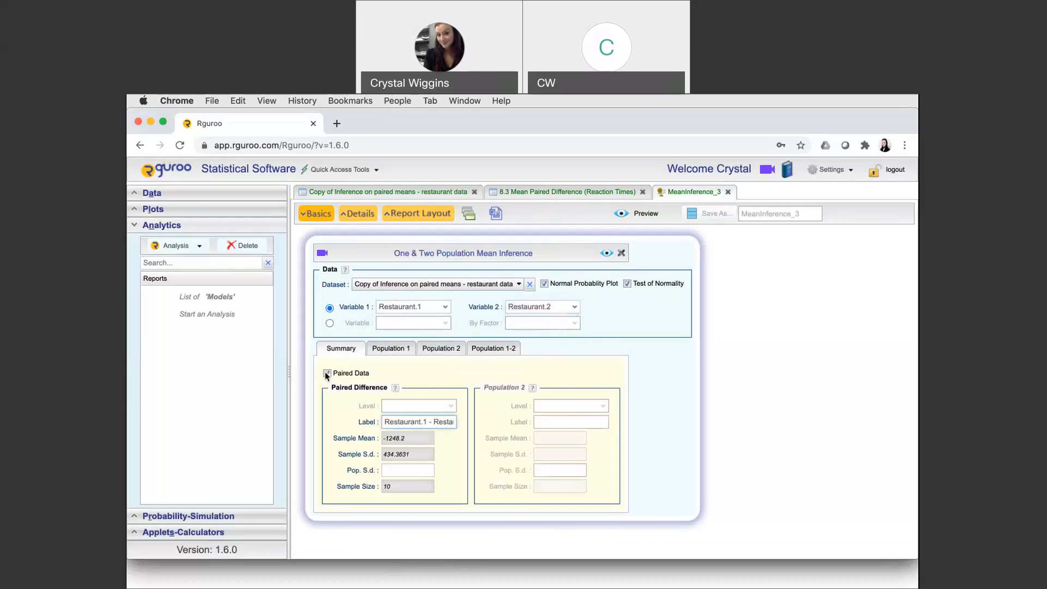
{"action": "left_click", "coordinate": [326, 374]}
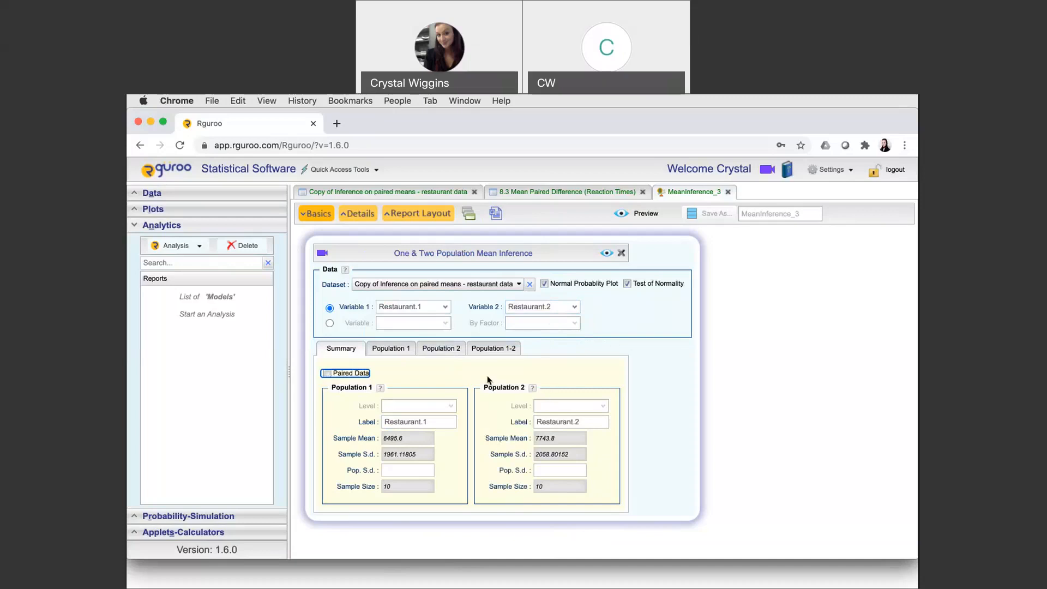
{"action": "left_click", "coordinate": [326, 374]}
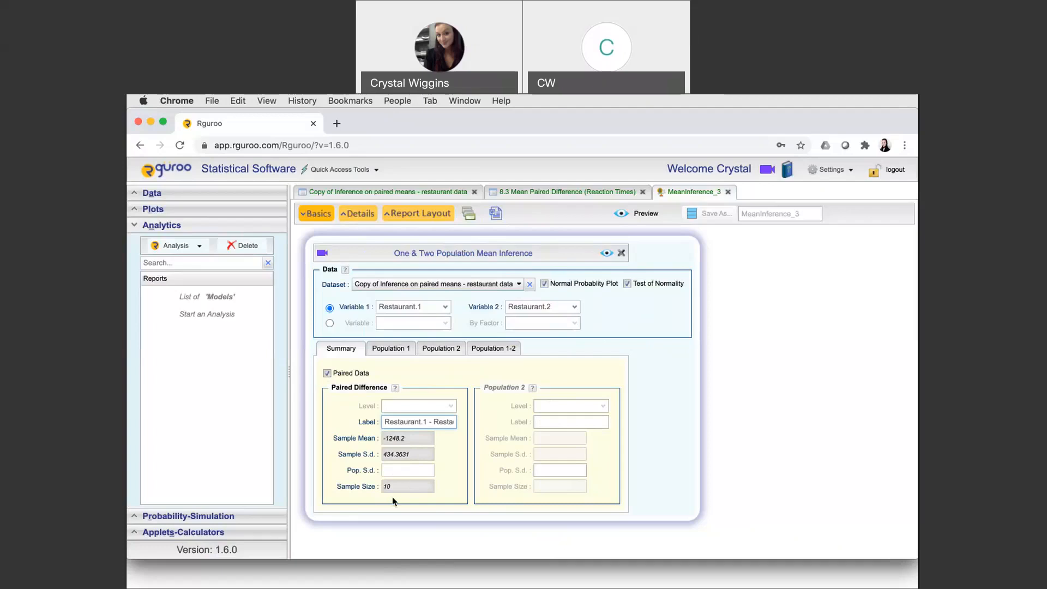
Set up the hypothesis test on the mean paired difference with significance level 0.01 and alternative hypothesis != 0
{"action": "left_click", "coordinate": [496, 350]}
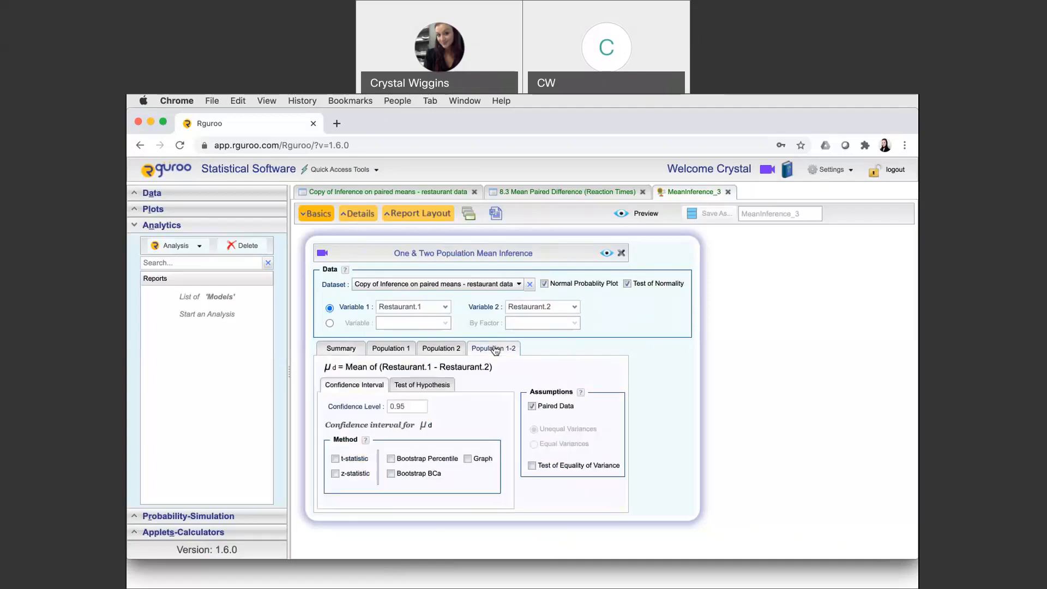
{"action": "left_click", "coordinate": [431, 386]}
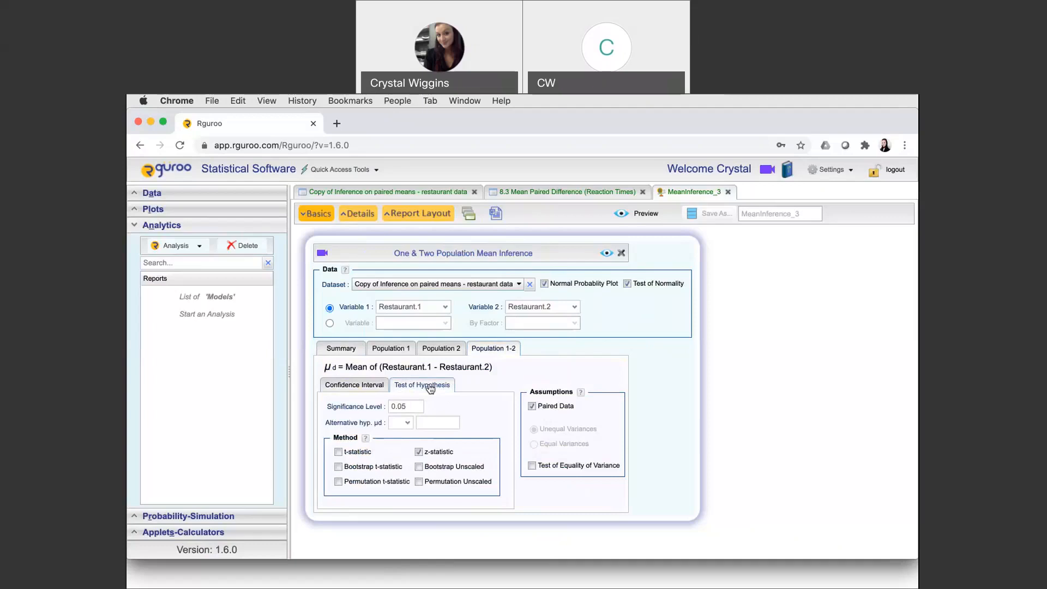
{"action": "left_click", "coordinate": [412, 408]}
{"action": "key", "text": "BackSpace"}
{"action": "type", "text": "1"}
{"action": "left_click", "coordinate": [407, 424]}
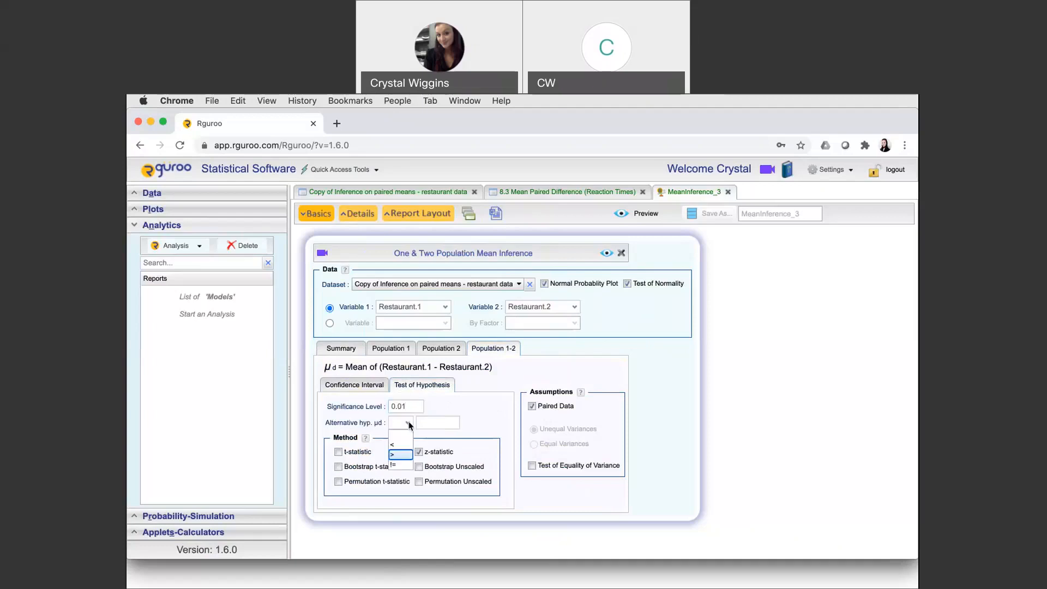
{"action": "left_click", "coordinate": [402, 464]}
{"action": "left_click", "coordinate": [444, 423]}
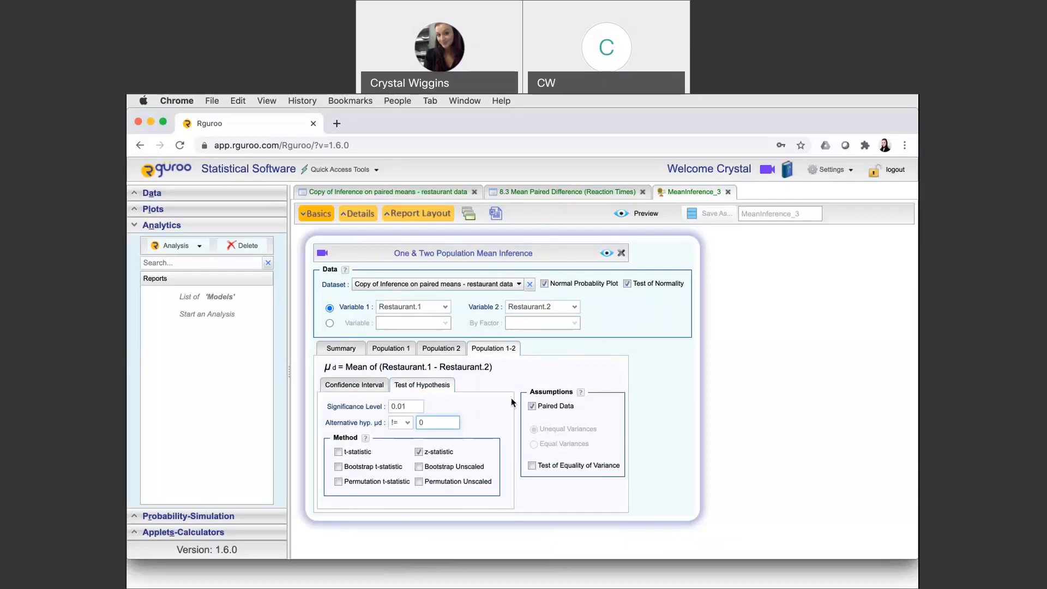
Use the t-statistic method instead of the z-statistic for the hypothesis test and generate the report preview
{"action": "left_click", "coordinate": [418, 452]}
{"action": "left_click", "coordinate": [338, 453]}
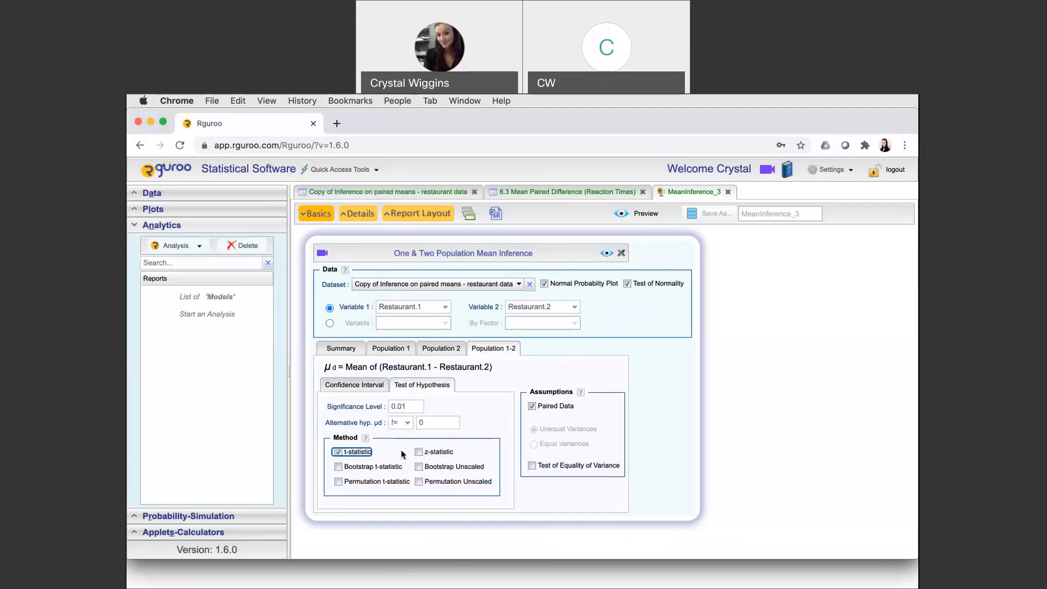
{"action": "left_click", "coordinate": [607, 256]}
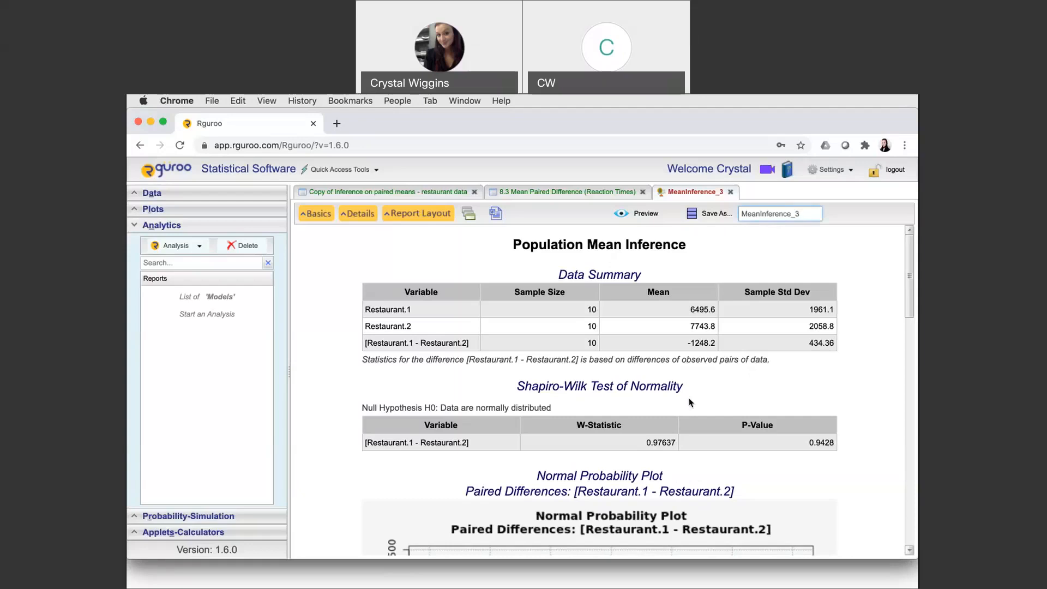
Examine the report's data summary, Shapiro-Wilk normality test, normal probability plot, paired t-test results and P-value graph
{"action": "scroll", "coordinate": [690, 401], "scroll_direction": "down", "scroll_amount": 2}
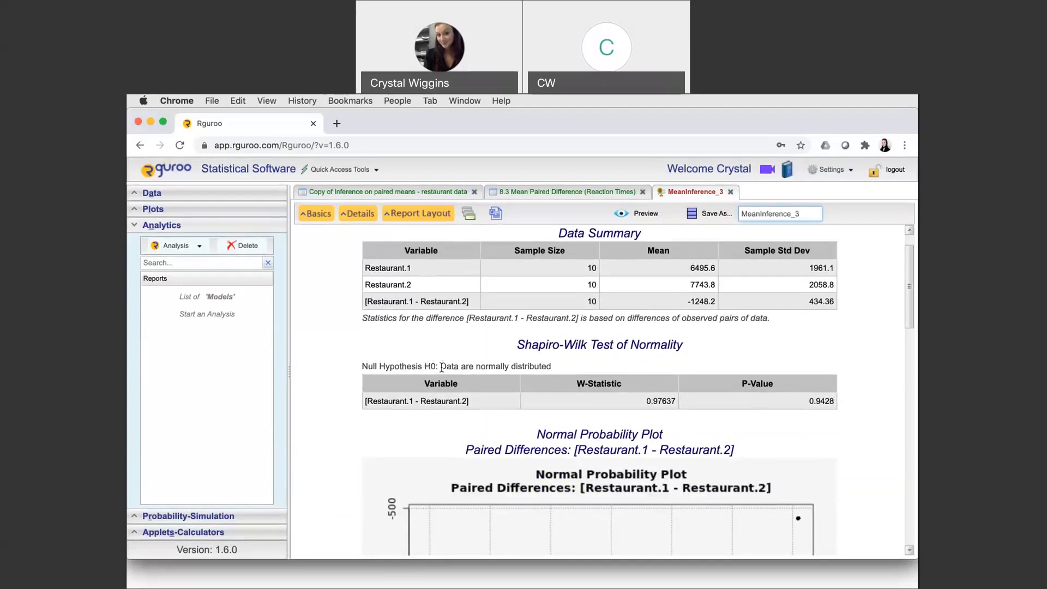
{"action": "scroll", "coordinate": [533, 406], "scroll_direction": "down", "scroll_amount": 1}
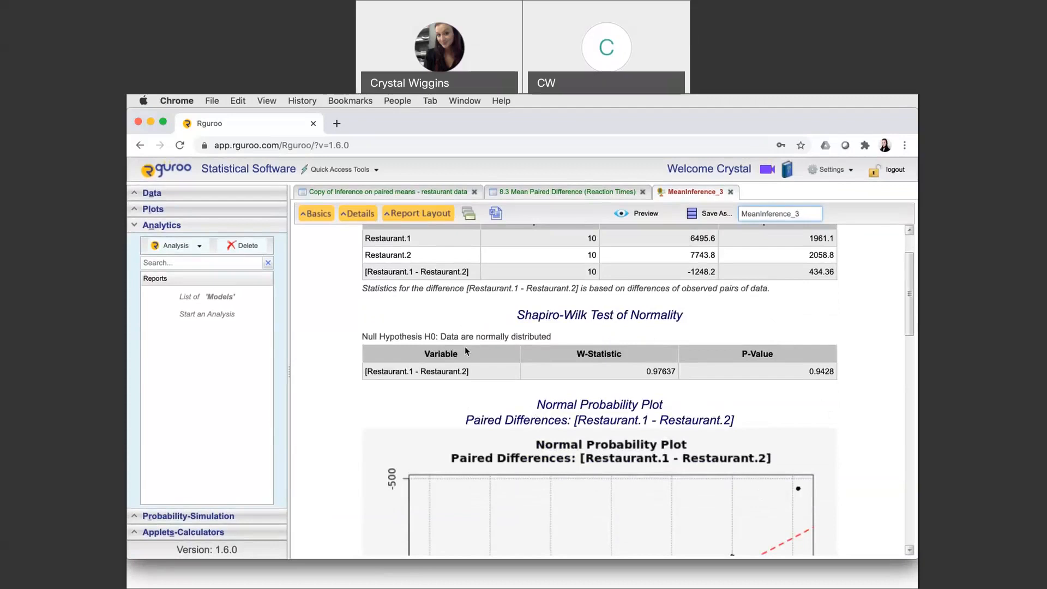
{"action": "scroll", "coordinate": [466, 349], "scroll_direction": "down", "scroll_amount": 5}
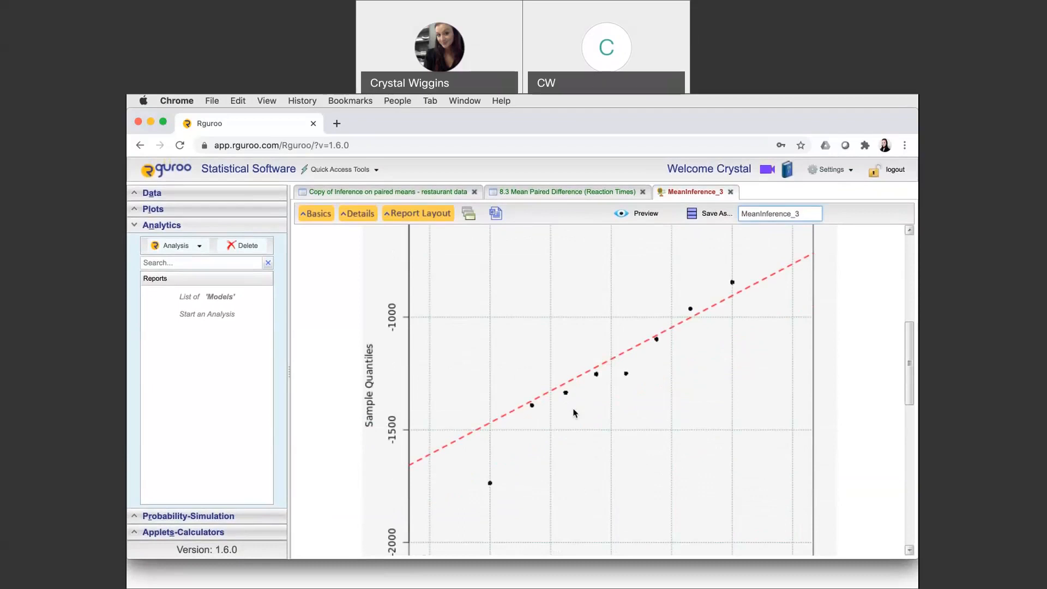
{"action": "scroll", "coordinate": [574, 412], "scroll_direction": "down", "scroll_amount": 2}
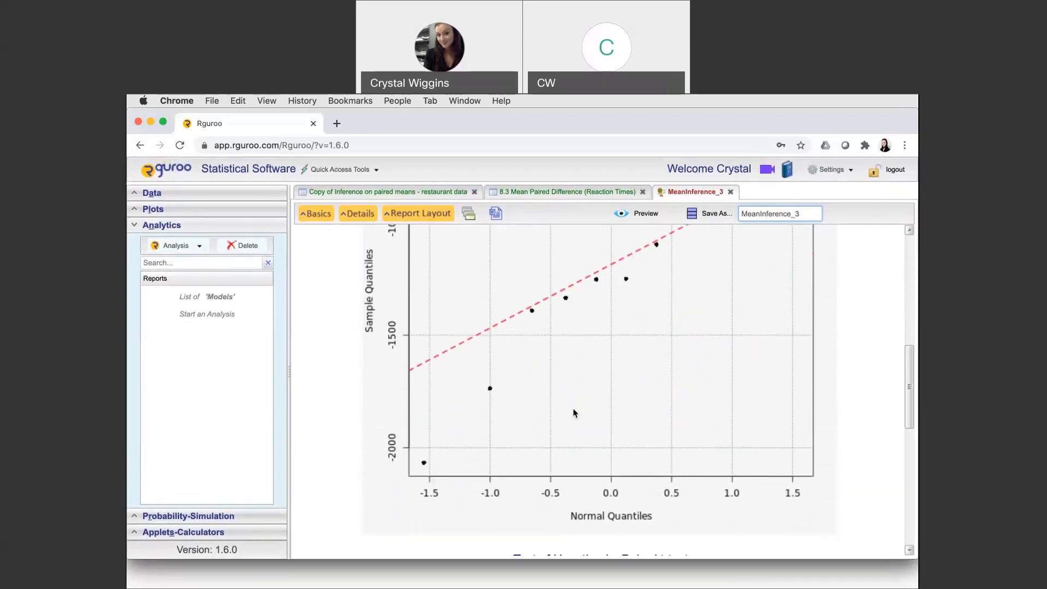
{"action": "scroll", "coordinate": [573, 413], "scroll_direction": "down", "scroll_amount": 7}
{"action": "scroll", "coordinate": [574, 413], "scroll_direction": "up", "scroll_amount": 1}
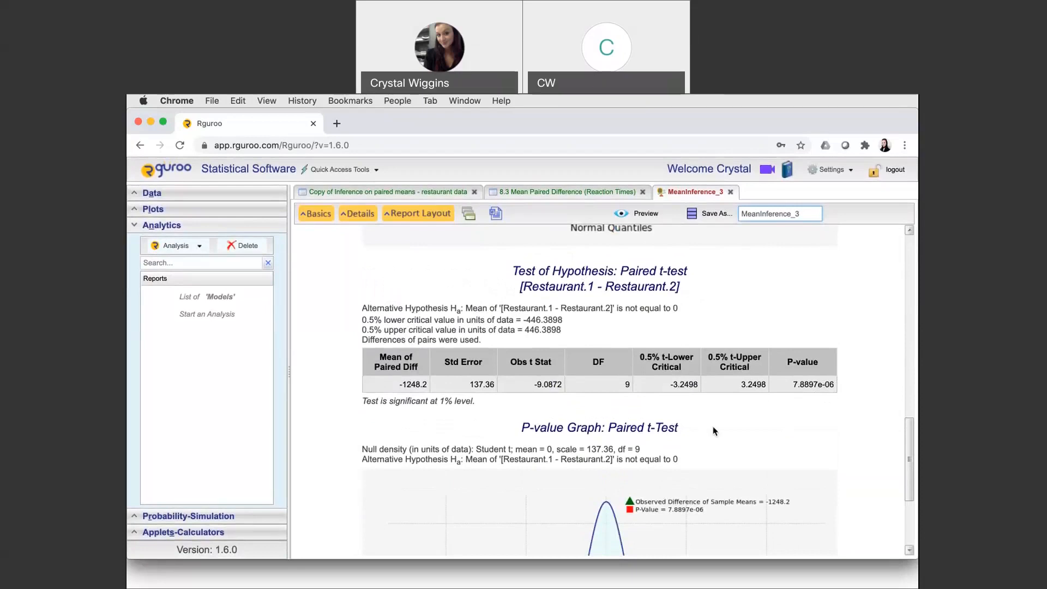
{"action": "scroll", "coordinate": [709, 431], "scroll_direction": "down", "scroll_amount": 5}
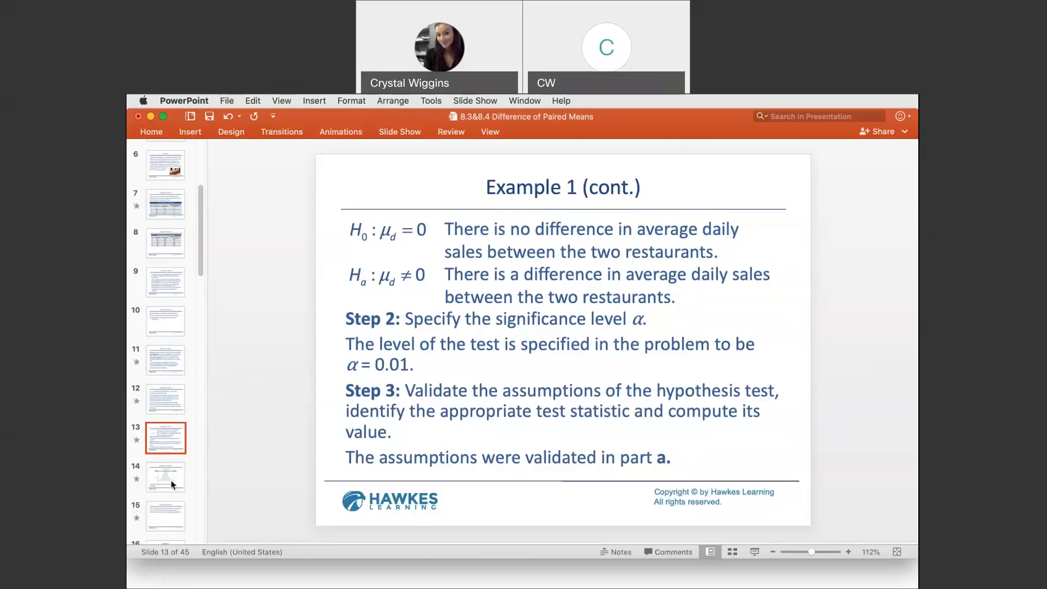
Switch to the PowerPoint presentation "8.3&8.4 Difference of Paired Means" and show slide 14, Example 1 Solution
{"action": "left_click", "coordinate": [172, 484]}
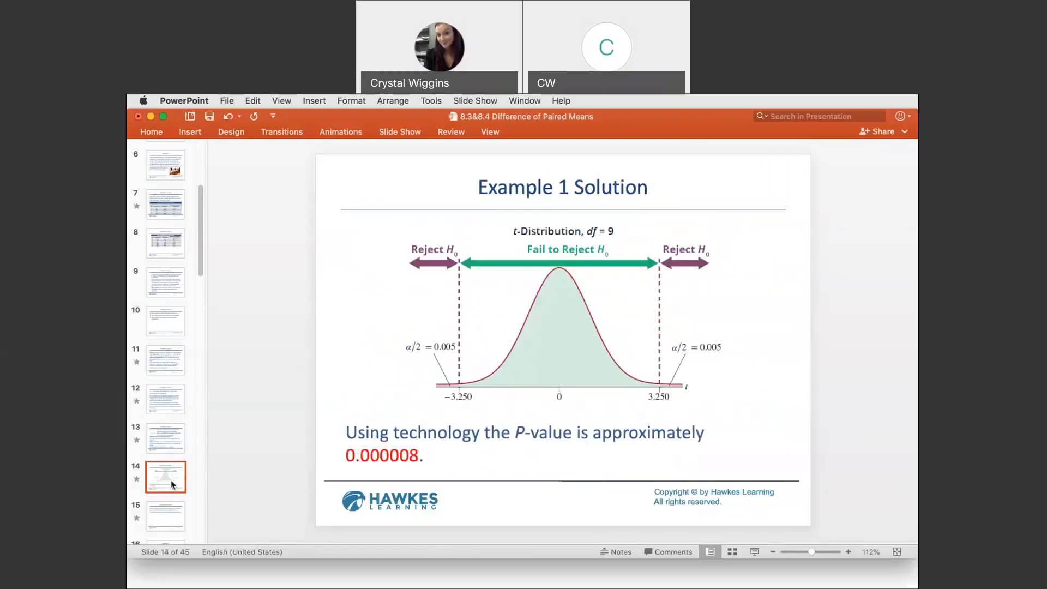
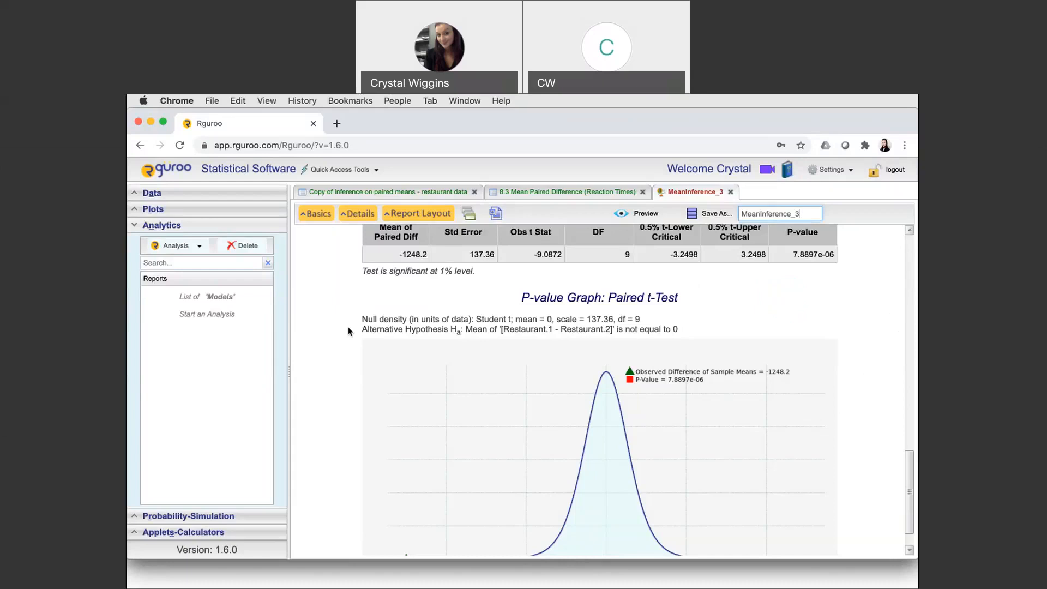
Close the MeanInference_3 report and the "Copy of Inference on paired means - restaurant data" dataset, leaving the Reaction Times dataset open
{"action": "left_click", "coordinate": [730, 191]}
{"action": "left_click", "coordinate": [453, 383]}
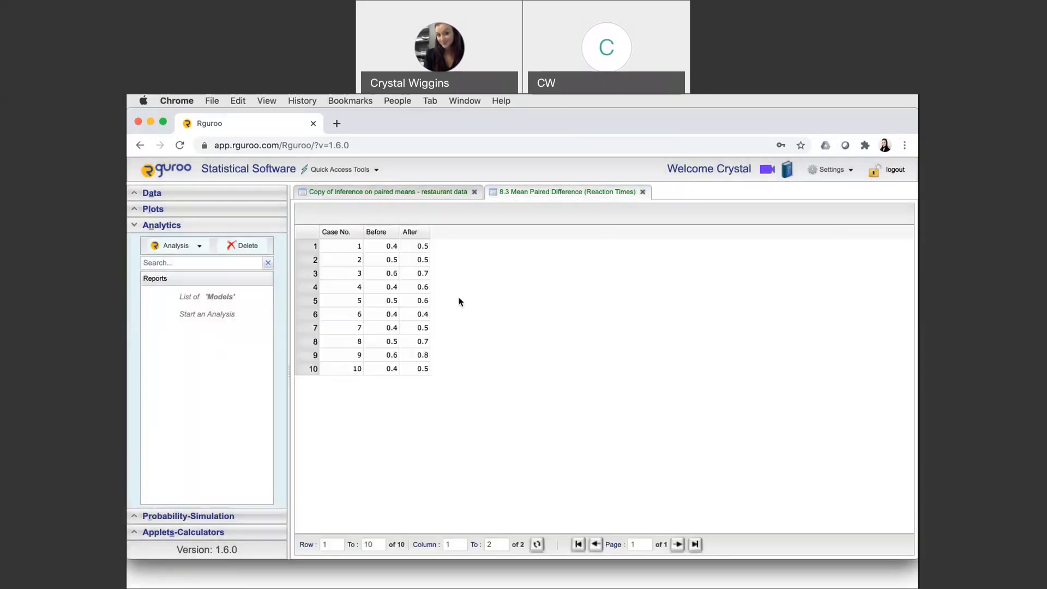
{"action": "left_click", "coordinate": [475, 192]}
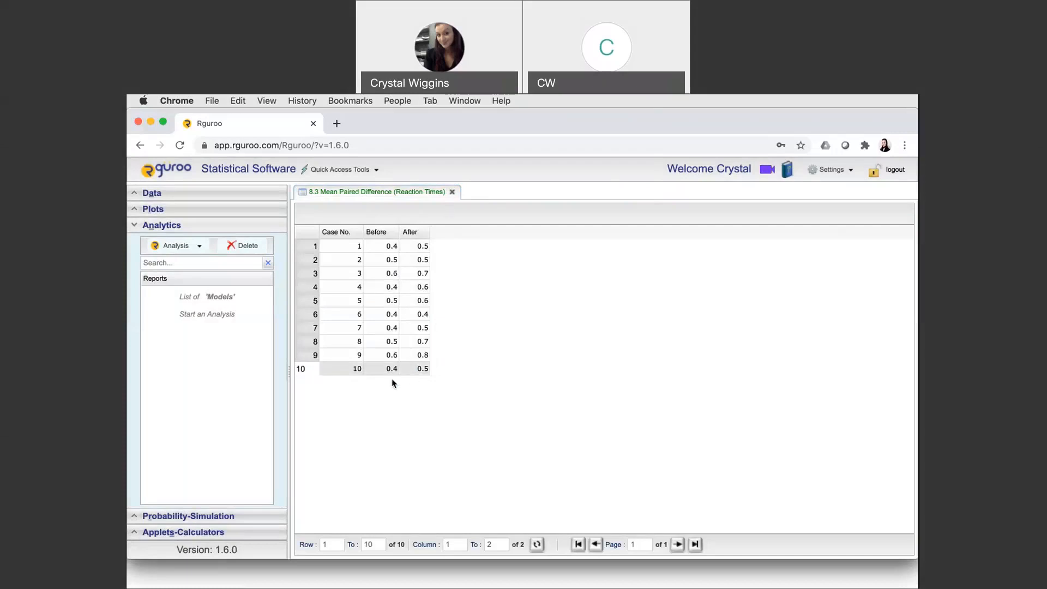
{"action": "left_click", "coordinate": [148, 194]}
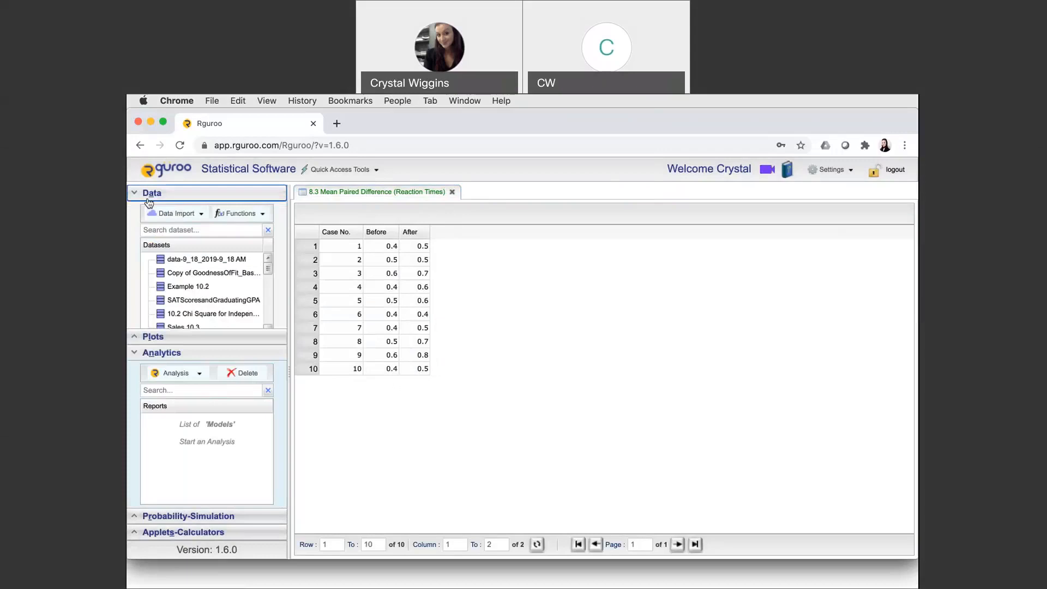
{"action": "left_click", "coordinate": [174, 213]}
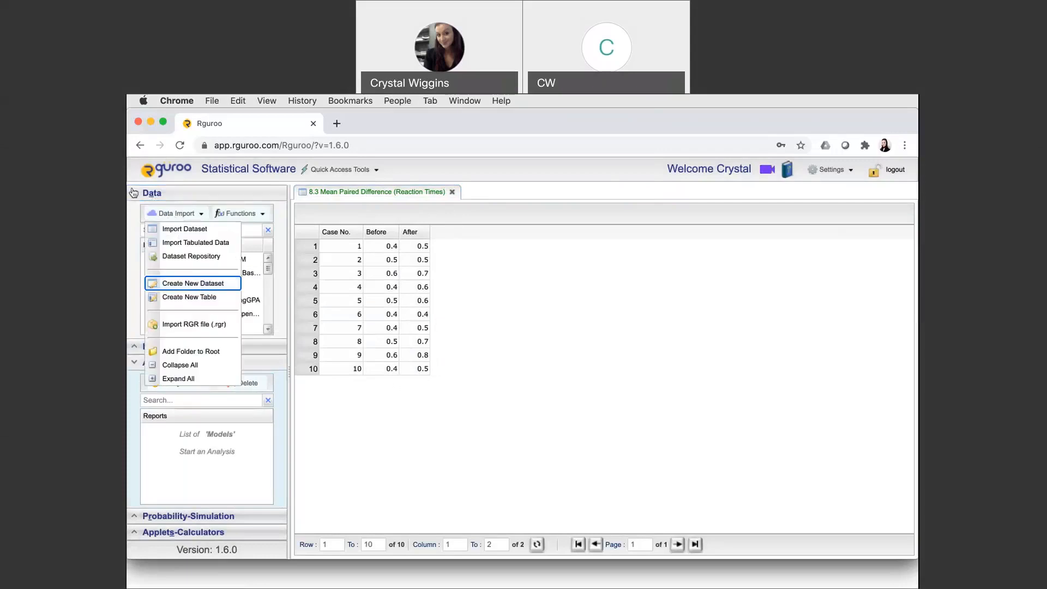
{"action": "left_click", "coordinate": [152, 193]}
Start a One & Two Population Mean Inference analysis on the dataset "8.3 Mean Paired Difference (Reaction Times)"
{"action": "left_click", "coordinate": [200, 246]}
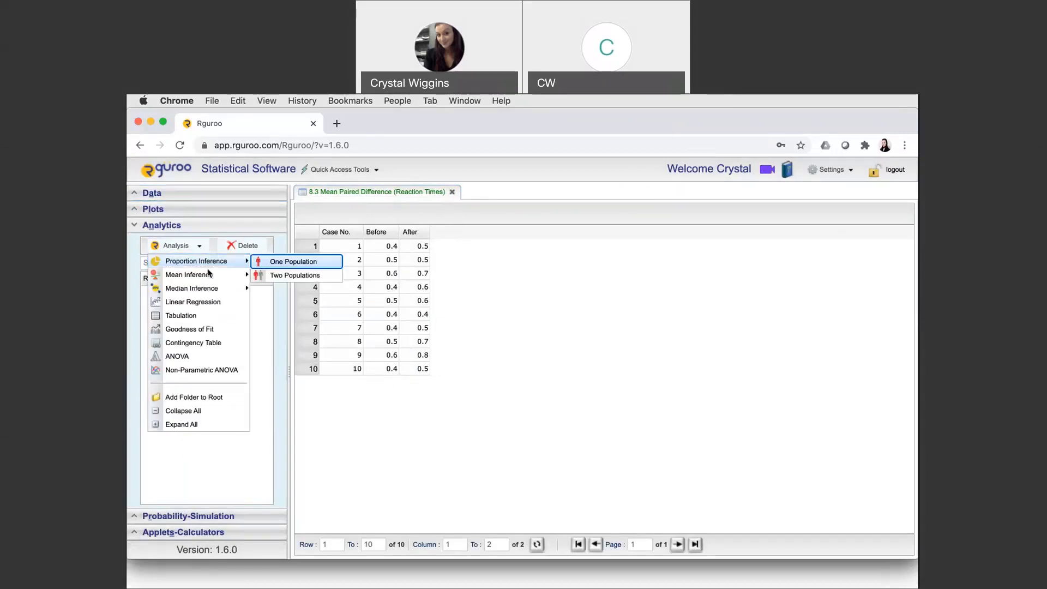
{"action": "mouse_move", "coordinate": [210, 276]}
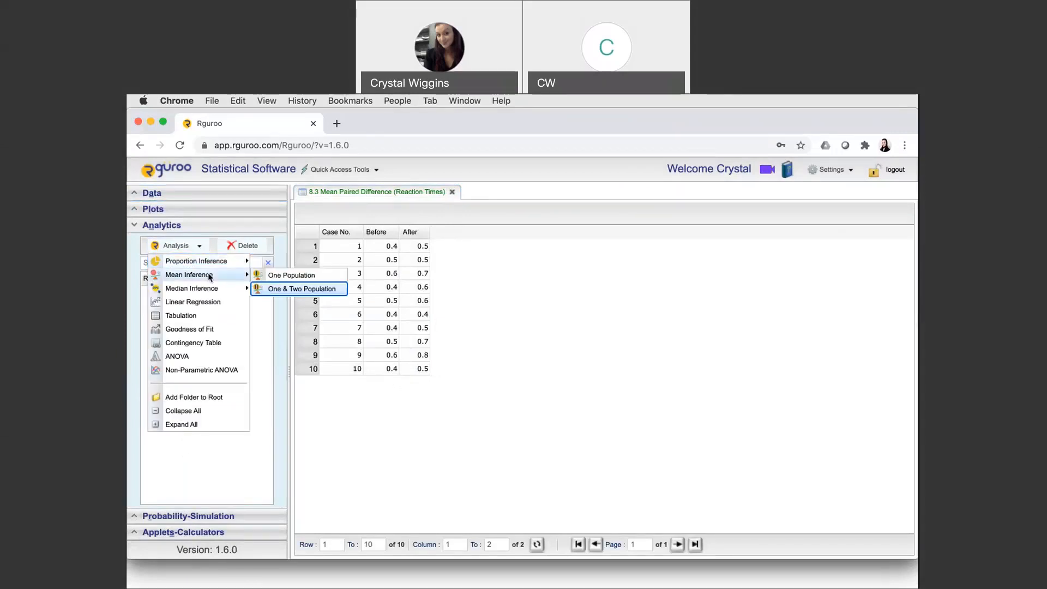
{"action": "left_click", "coordinate": [266, 291]}
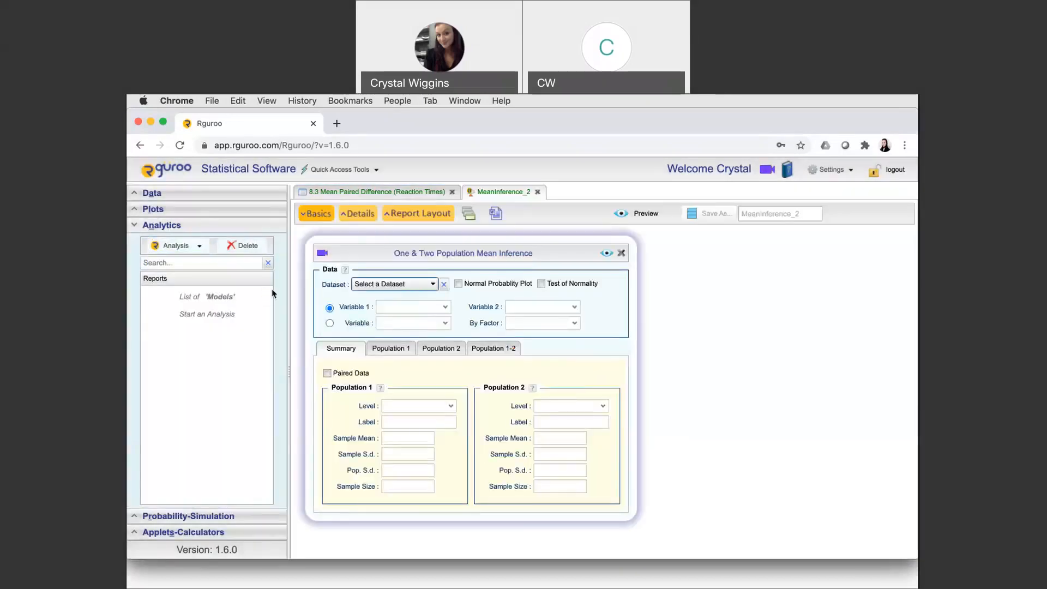
{"action": "left_click", "coordinate": [416, 284]}
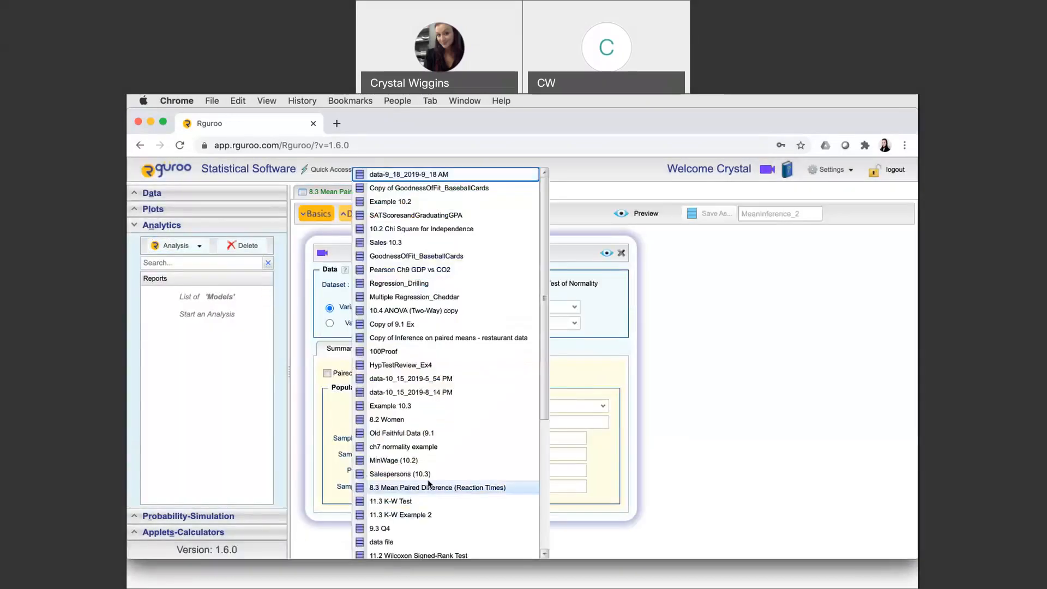
{"action": "scroll", "coordinate": [429, 483], "scroll_direction": "down", "scroll_amount": 3}
{"action": "scroll", "coordinate": [429, 484], "scroll_direction": "down", "scroll_amount": 3}
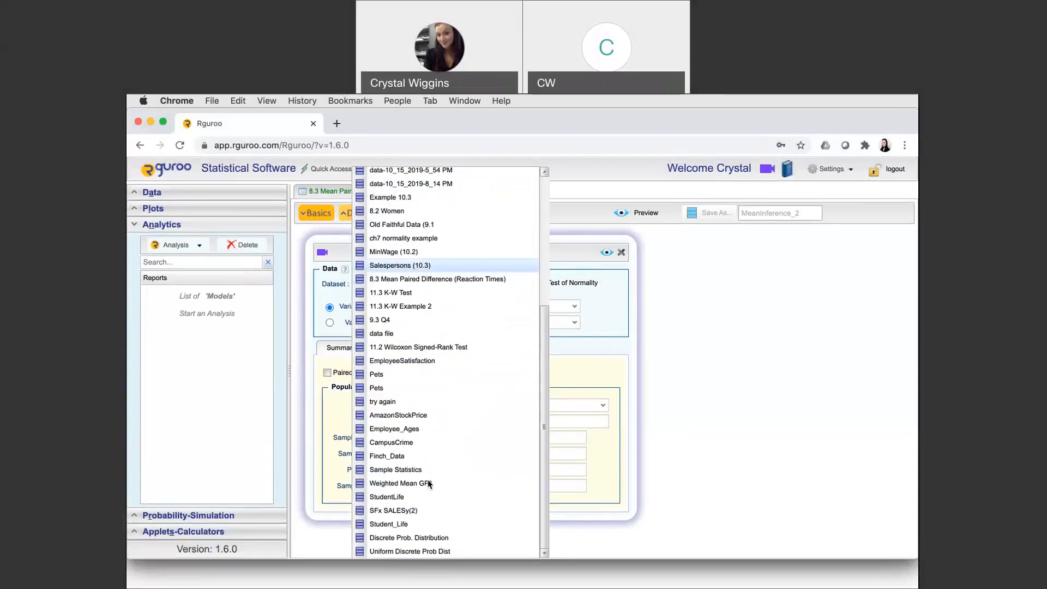
{"action": "left_click", "coordinate": [418, 279]}
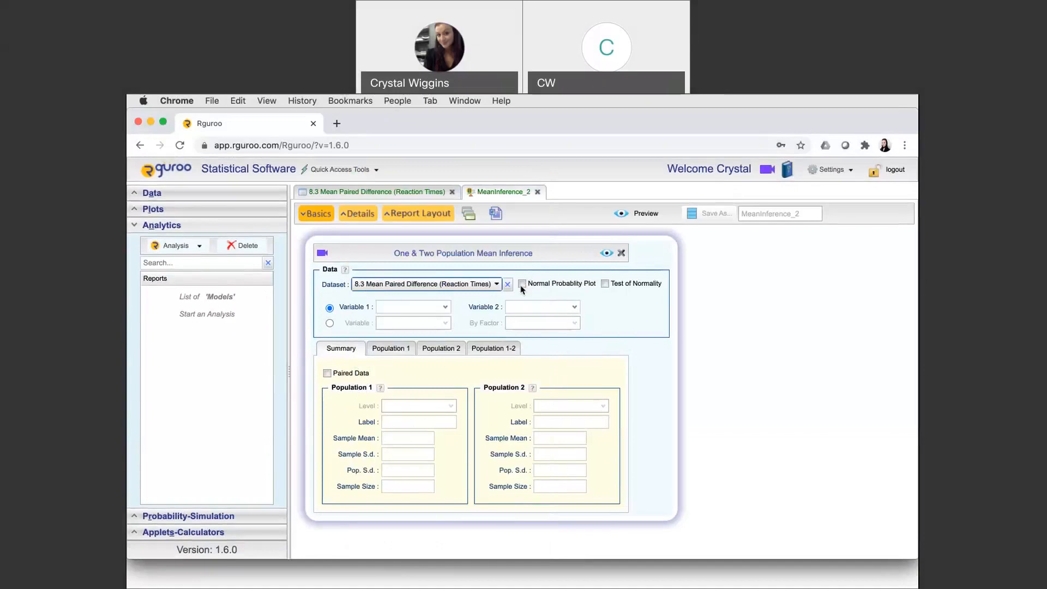
Enable the normal probability plot and test of normality, and set Before and After as variables 1 and 2 of paired data
{"action": "left_click", "coordinate": [522, 287]}
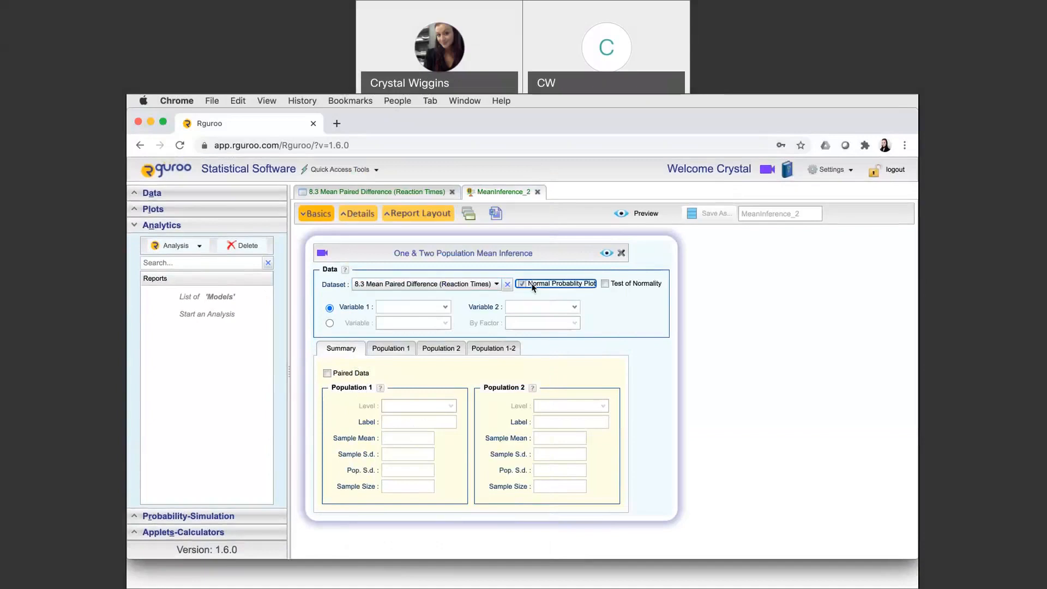
{"action": "left_click", "coordinate": [605, 285]}
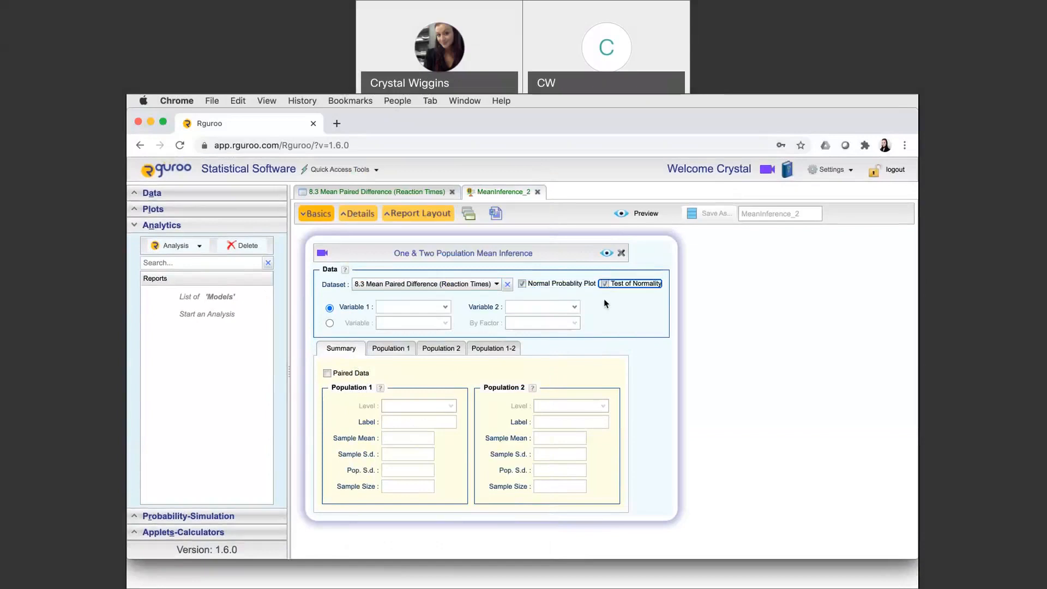
{"action": "left_click", "coordinate": [447, 310]}
{"action": "left_click", "coordinate": [442, 316]}
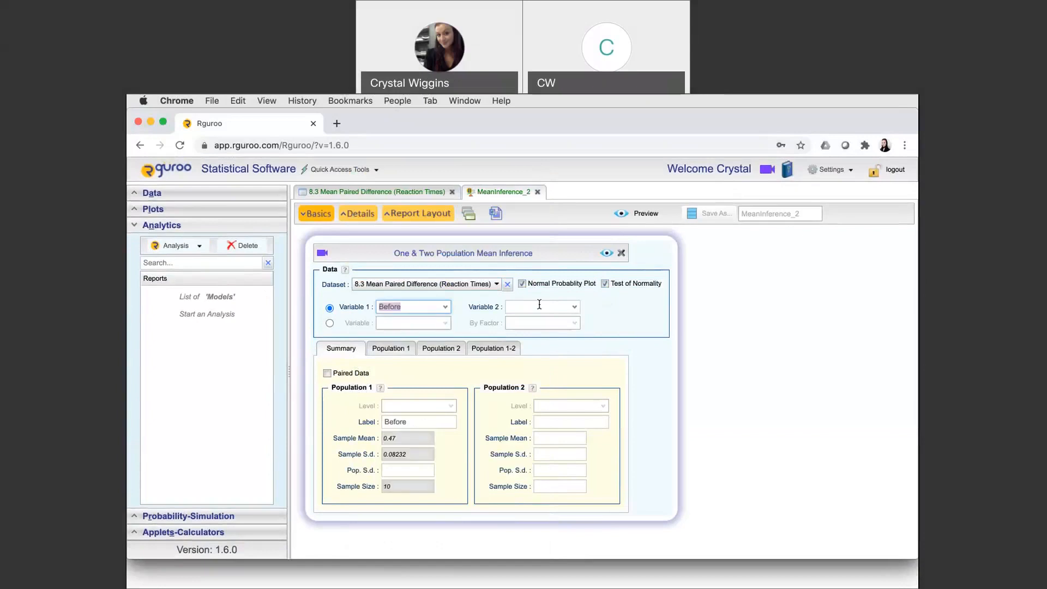
{"action": "left_click", "coordinate": [574, 307]}
{"action": "left_click", "coordinate": [558, 329]}
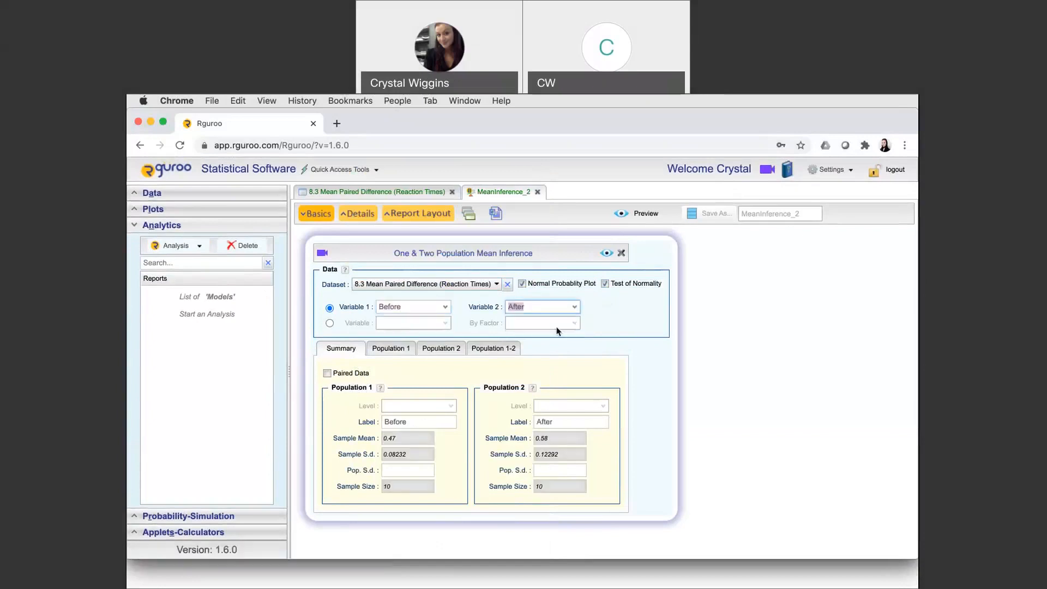
{"action": "left_click", "coordinate": [327, 373]}
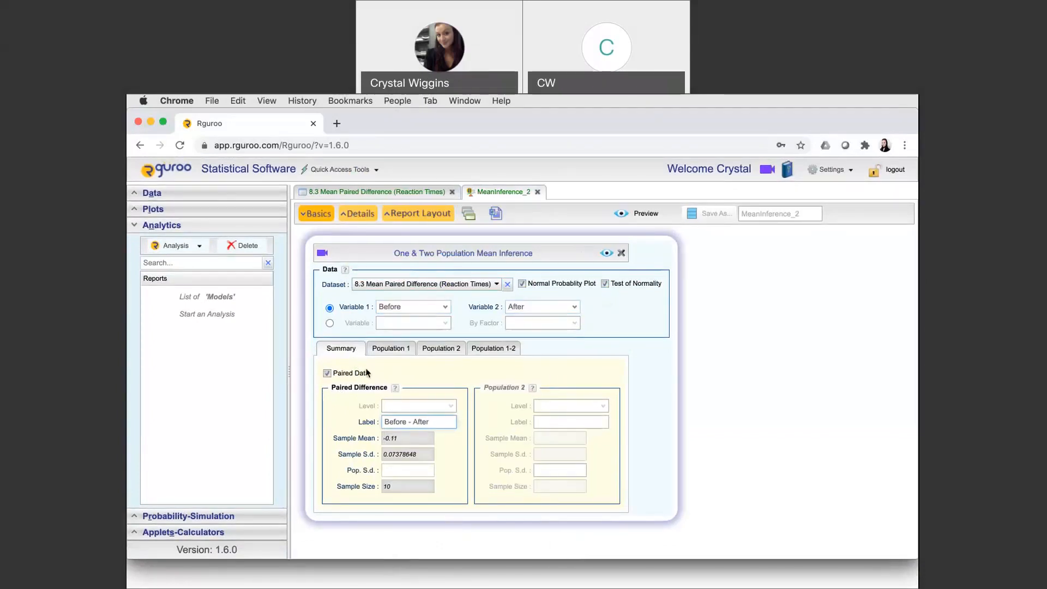
Set up the Population 1-2 hypothesis test with significance level 0.01 and alternative hypothesis > 0
{"action": "left_click", "coordinate": [496, 352]}
{"action": "left_click", "coordinate": [427, 387]}
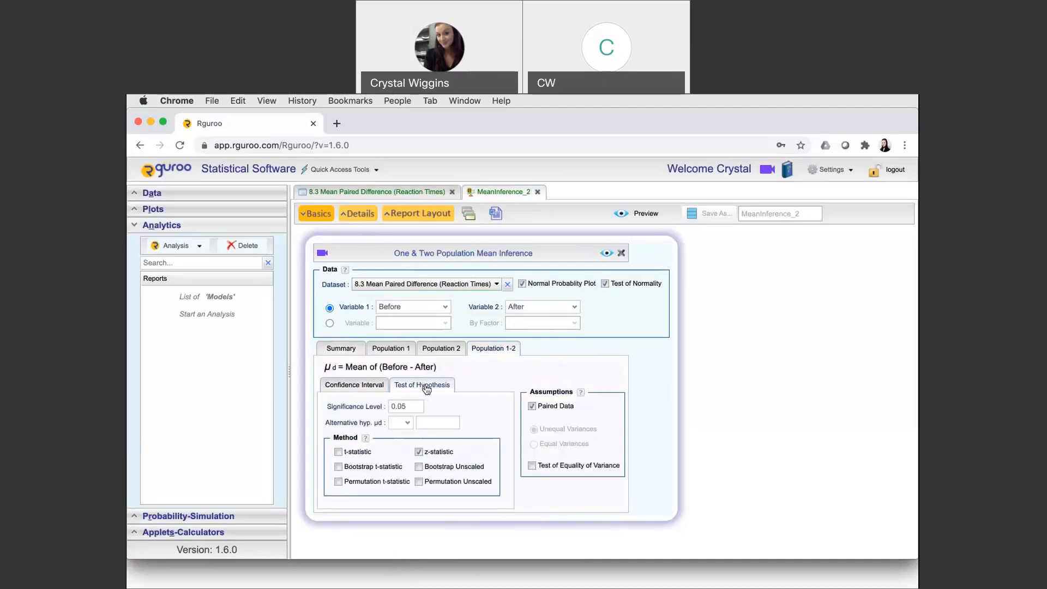
{"action": "left_click", "coordinate": [412, 405]}
{"action": "key", "text": "BackSpace"}
{"action": "type", "text": "1"}
{"action": "left_click", "coordinate": [407, 423]}
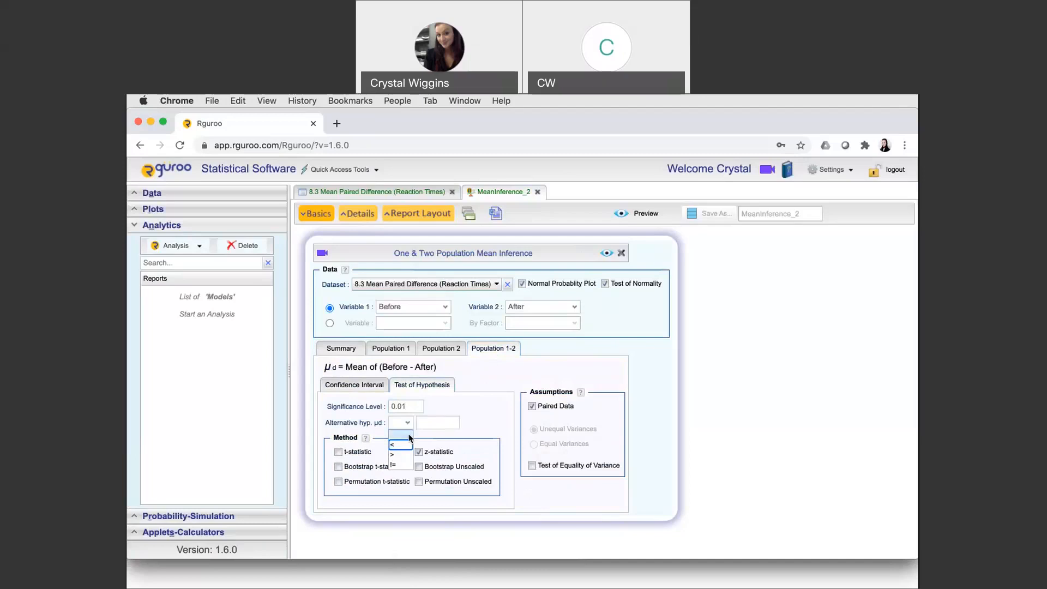
{"action": "left_click", "coordinate": [397, 454]}
{"action": "left_click", "coordinate": [434, 421]}
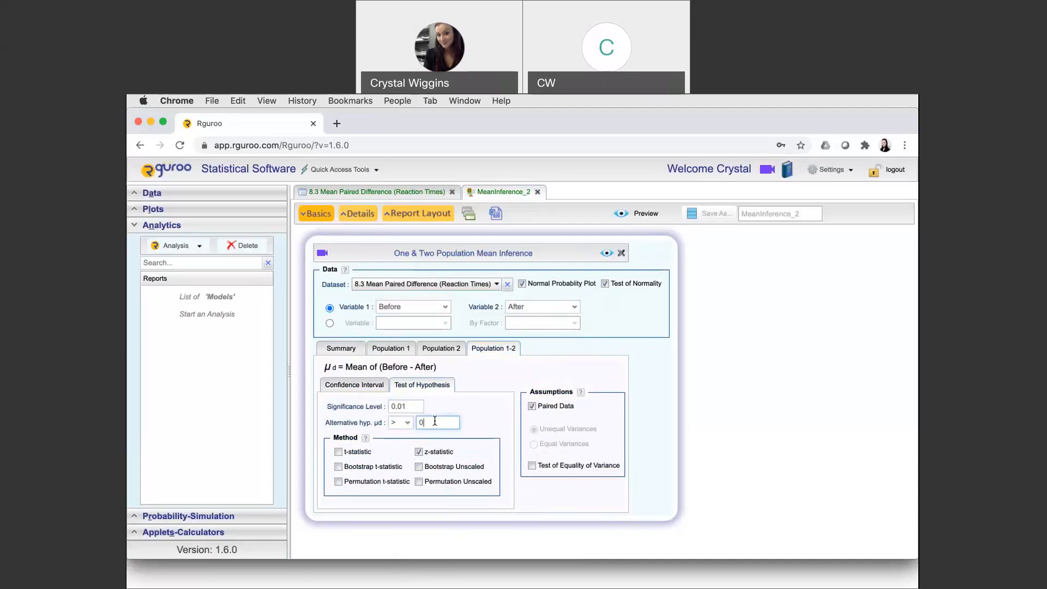
Replace the z-statistic method with the t-statistic and generate the report preview
{"action": "left_click", "coordinate": [419, 452]}
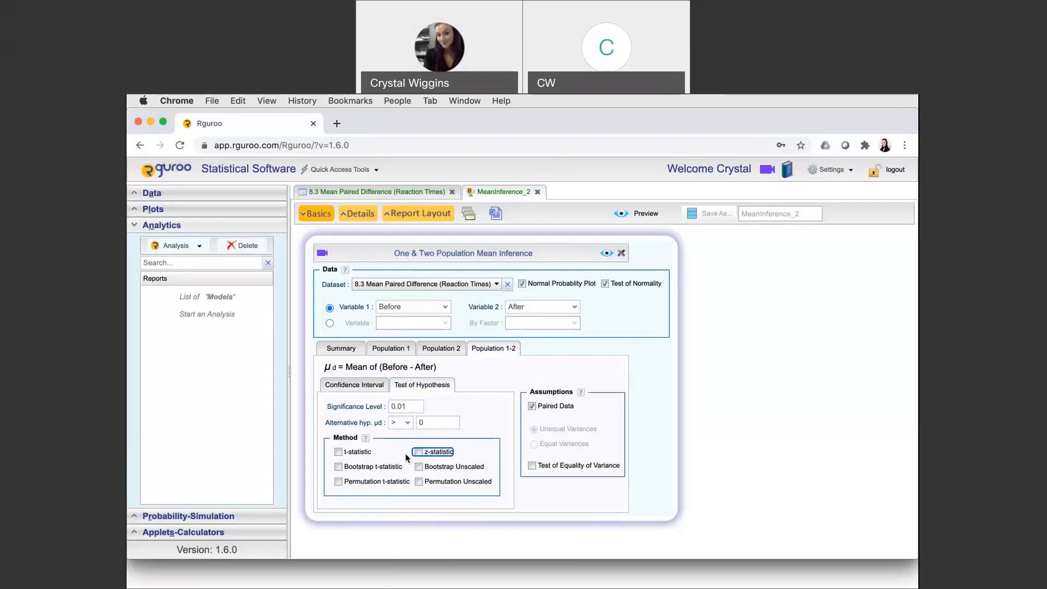
{"action": "left_click", "coordinate": [338, 452]}
{"action": "left_click", "coordinate": [606, 253]}
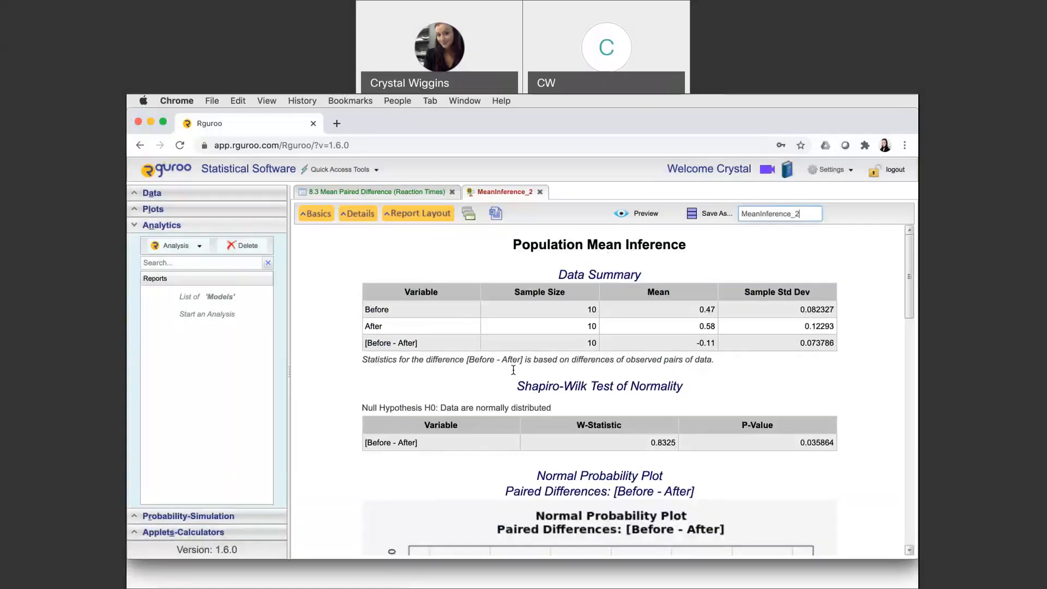
Examine the reaction-time report's Shapiro-Wilk normality test, normal probability plot, paired t-test results and P-value graph
{"action": "scroll", "coordinate": [546, 406], "scroll_direction": "down", "scroll_amount": 2}
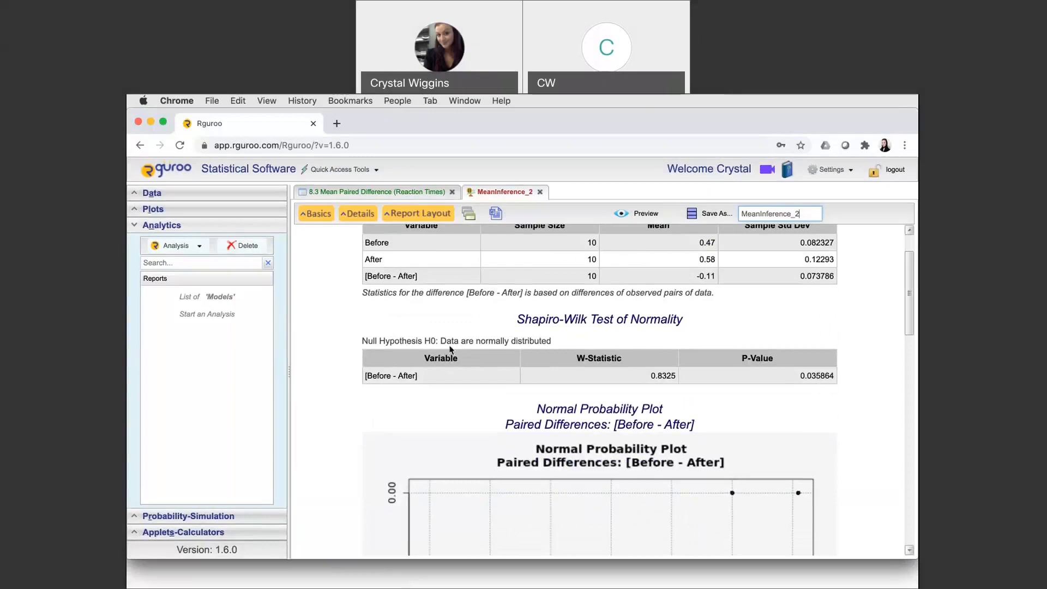
{"action": "scroll", "coordinate": [509, 382], "scroll_direction": "down", "scroll_amount": 6}
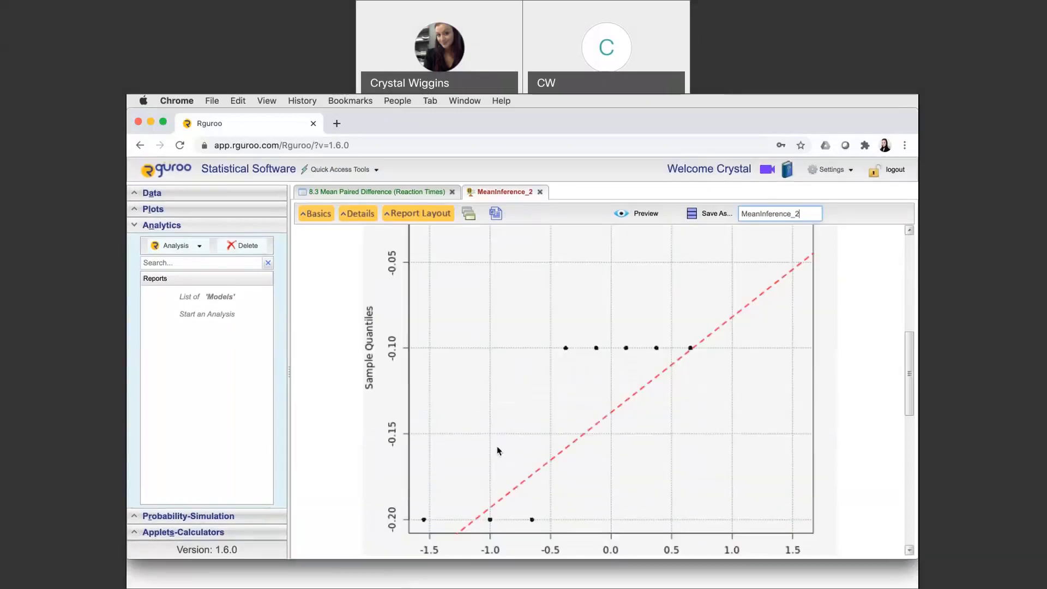
{"action": "scroll", "coordinate": [498, 451], "scroll_direction": "up", "scroll_amount": 2}
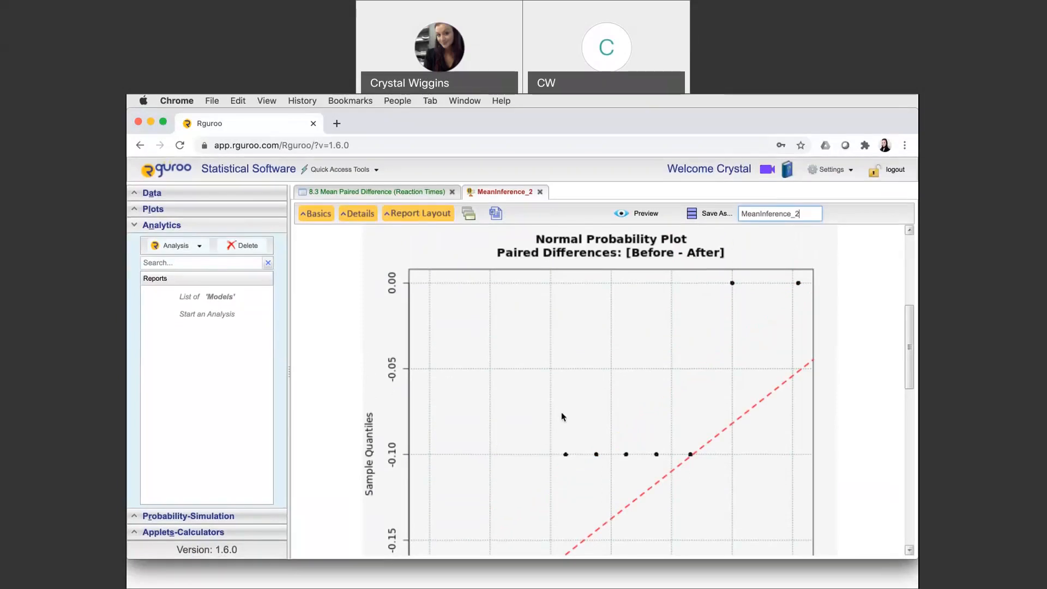
{"action": "scroll", "coordinate": [682, 431], "scroll_direction": "down", "scroll_amount": 2}
{"action": "scroll", "coordinate": [682, 430], "scroll_direction": "down", "scroll_amount": 1}
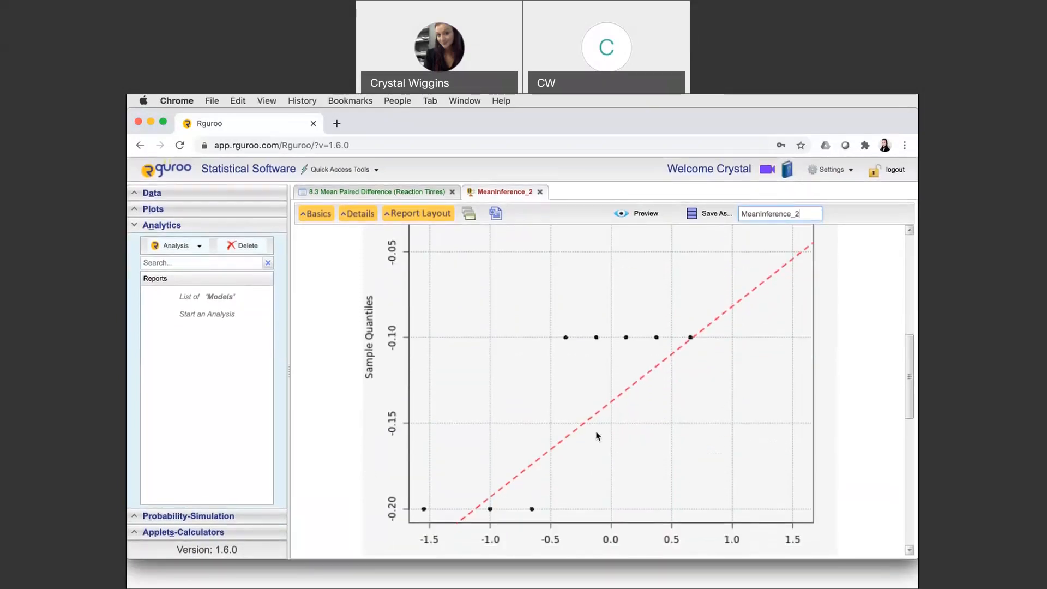
{"action": "scroll", "coordinate": [597, 437], "scroll_direction": "up", "scroll_amount": 3}
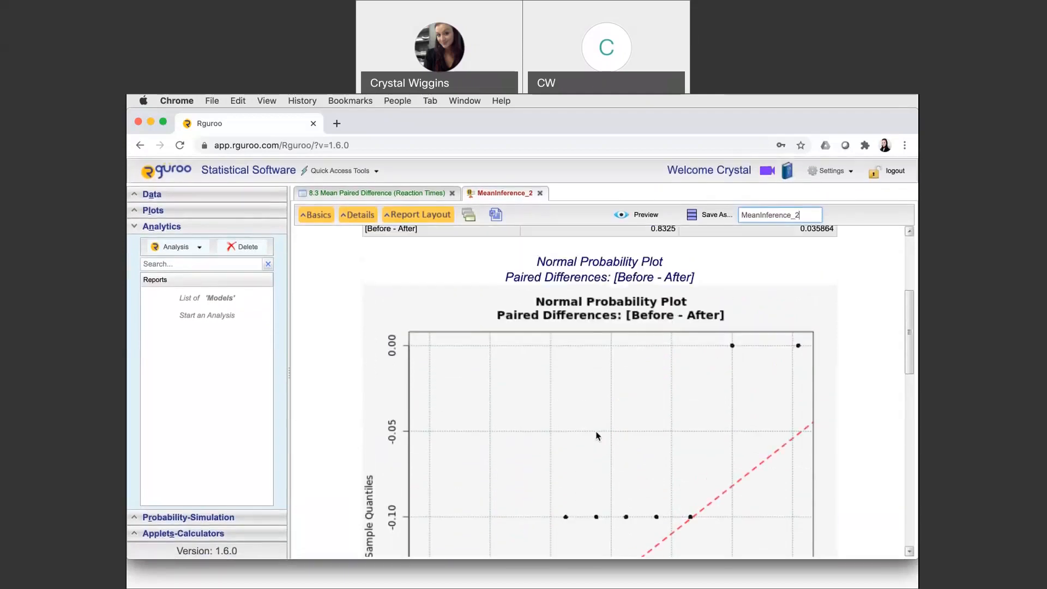
{"action": "scroll", "coordinate": [597, 436], "scroll_direction": "up", "scroll_amount": 2}
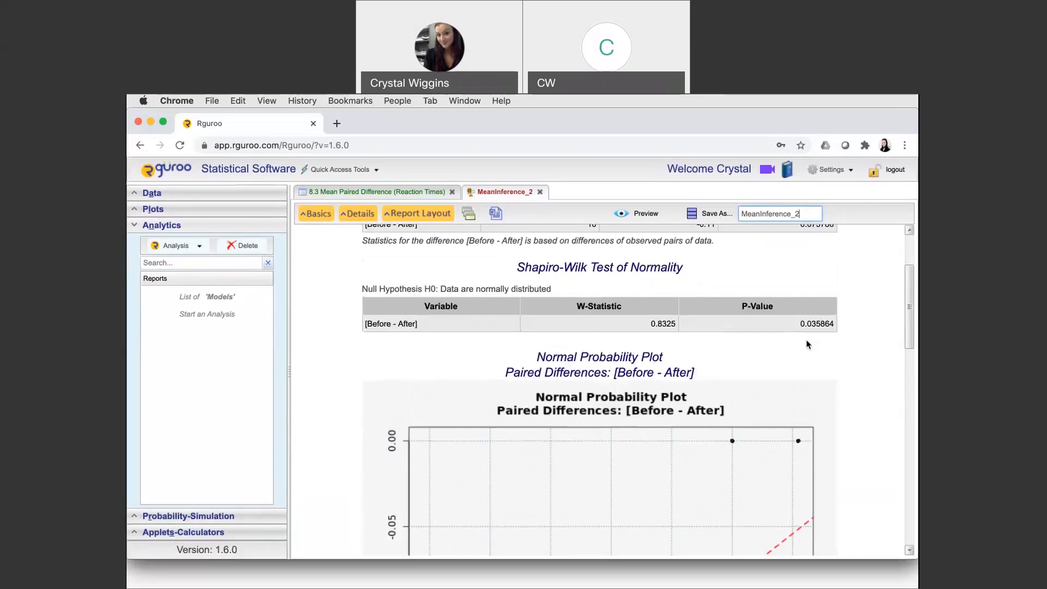
{"action": "scroll", "coordinate": [807, 344], "scroll_direction": "down", "scroll_amount": 1}
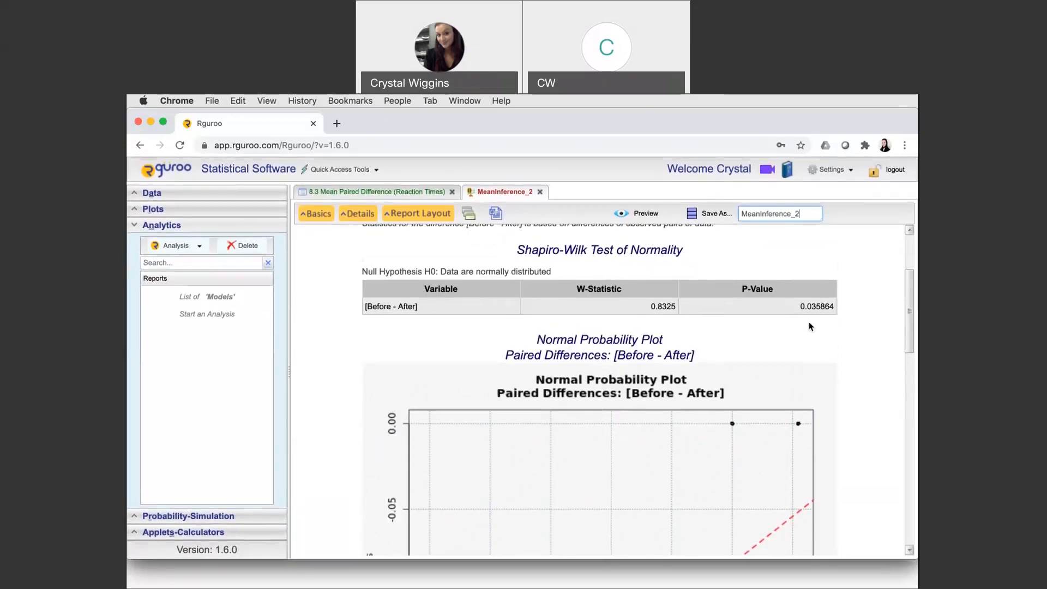
{"action": "scroll", "coordinate": [666, 421], "scroll_direction": "down", "scroll_amount": 2}
{"action": "scroll", "coordinate": [665, 419], "scroll_direction": "down", "scroll_amount": 10}
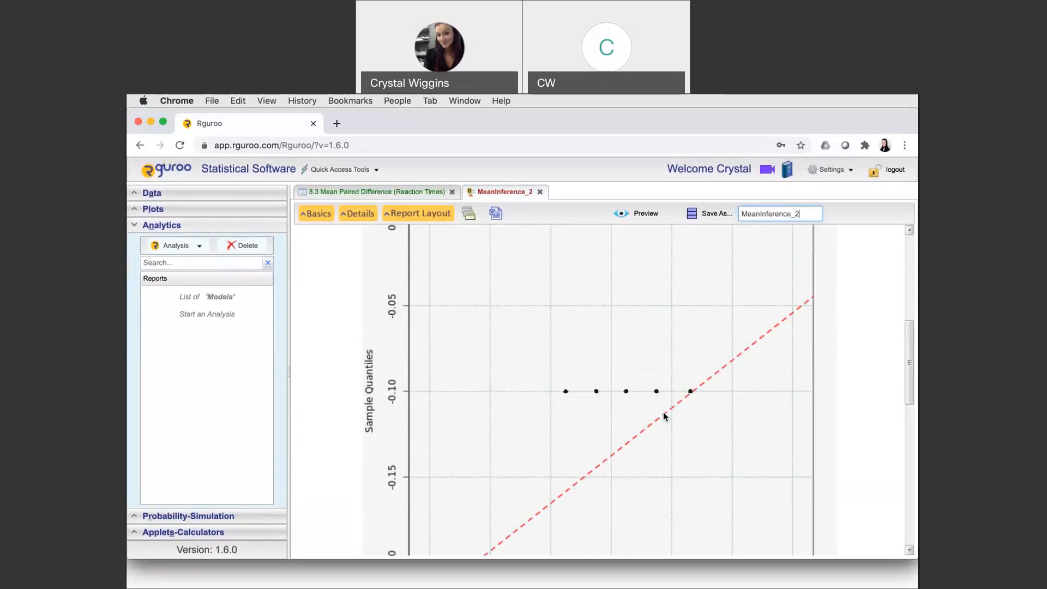
{"action": "scroll", "coordinate": [664, 412], "scroll_direction": "down", "scroll_amount": 18}
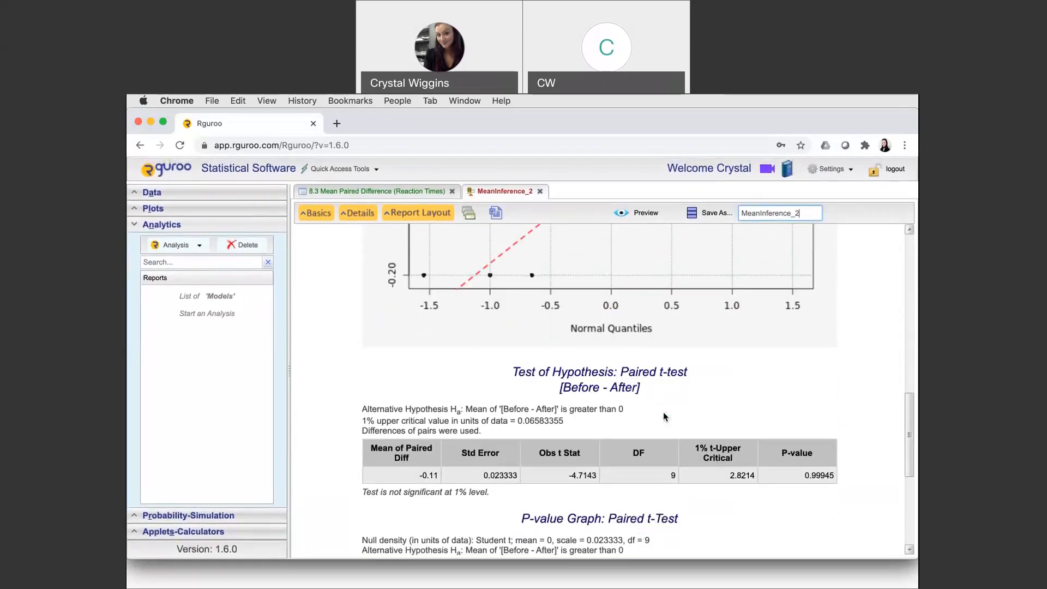
{"action": "scroll", "coordinate": [665, 413], "scroll_direction": "down", "scroll_amount": 7}
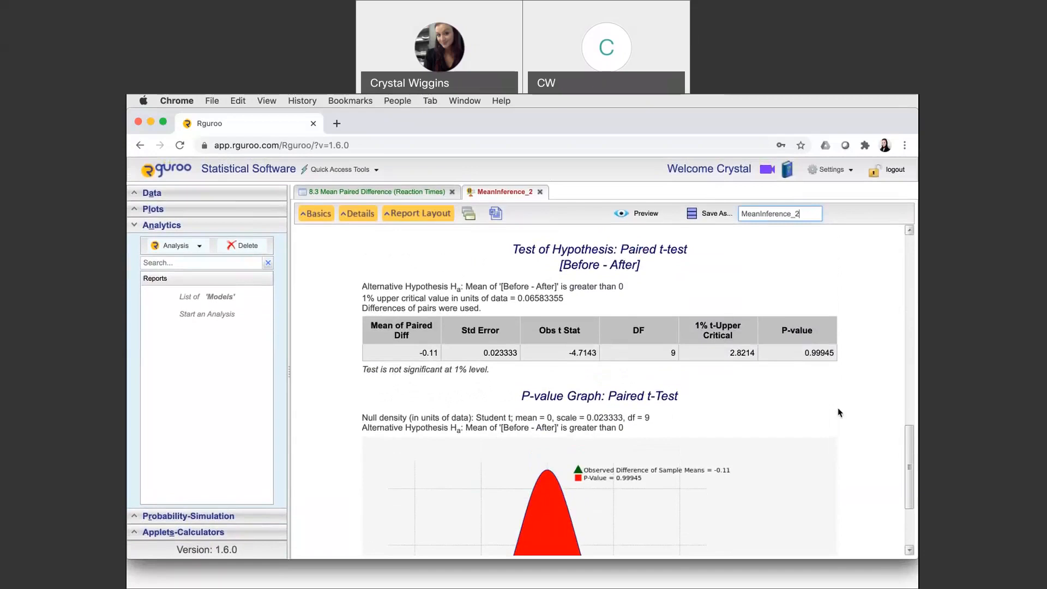
{"action": "scroll", "coordinate": [864, 412], "scroll_direction": "down", "scroll_amount": 1}
{"action": "scroll", "coordinate": [864, 412], "scroll_direction": "down", "scroll_amount": 1}
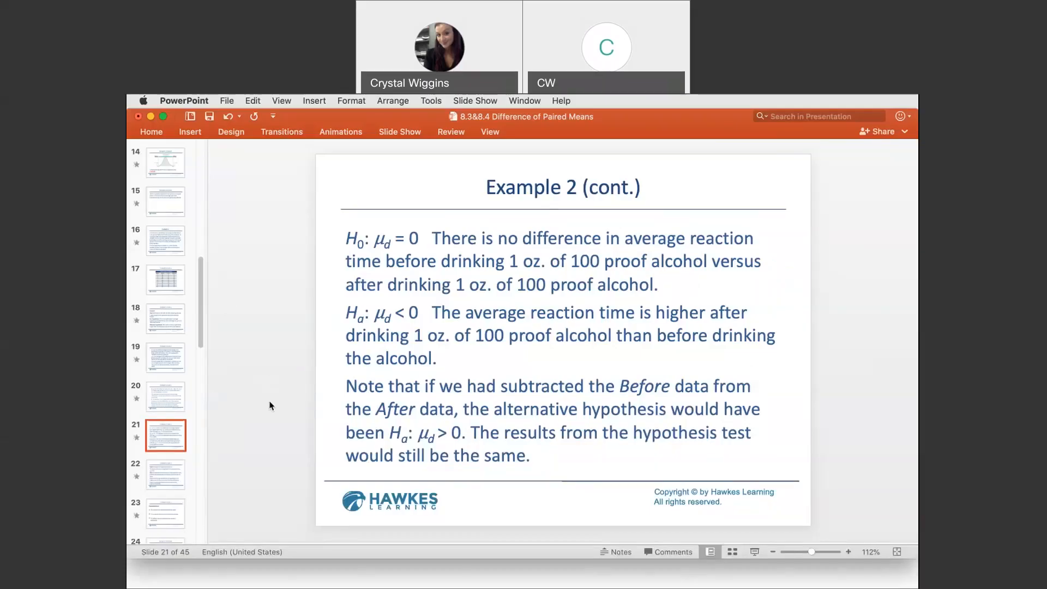
Look through the slide thumbnails following slide 21, Example 2 (cont.), in the paired means presentation
{"action": "scroll", "coordinate": [172, 470], "scroll_direction": "down", "scroll_amount": 5}
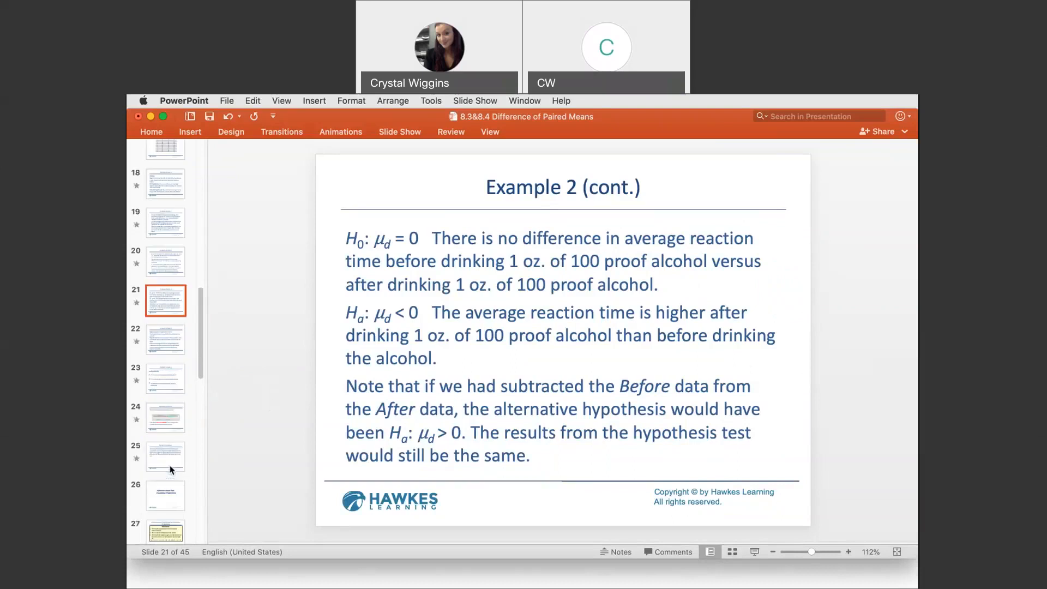
{"action": "scroll", "coordinate": [172, 470], "scroll_direction": "down", "scroll_amount": 1}
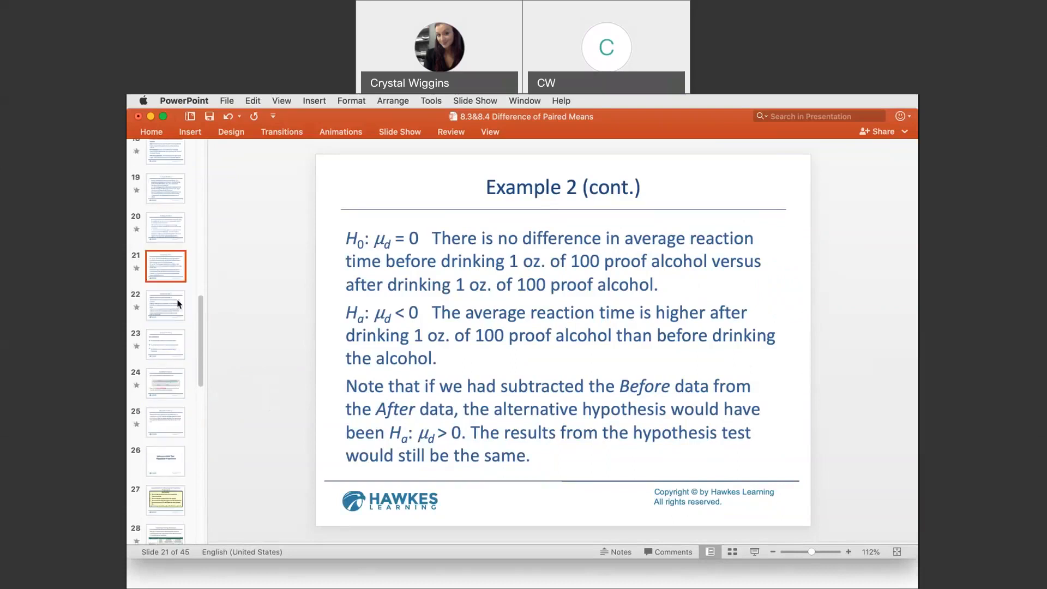
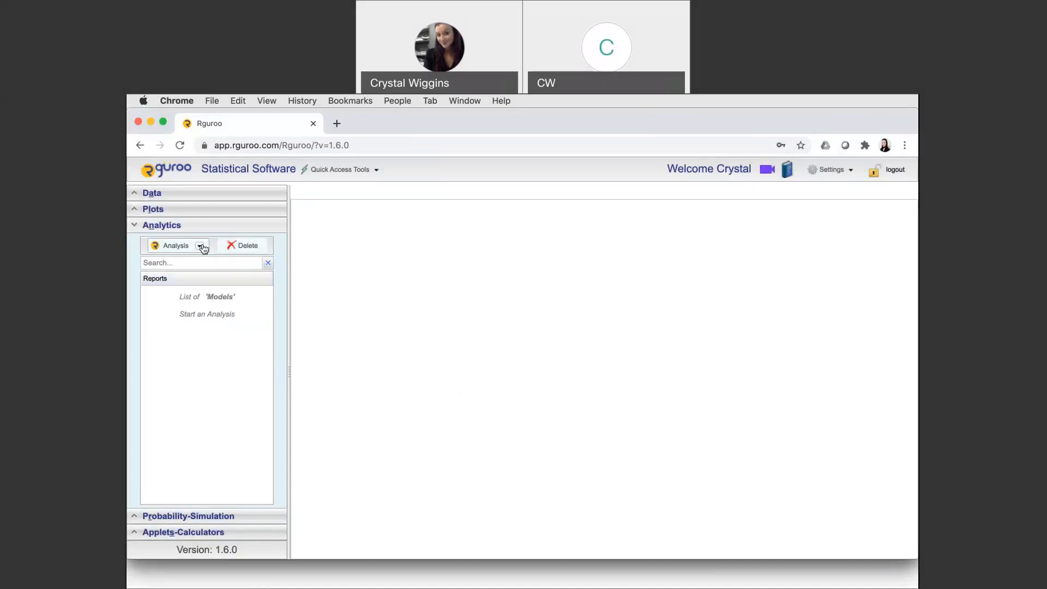
Start a two-population proportion inference, labelling the response "Plants" and the success "Defective Phones"
{"action": "left_click", "coordinate": [202, 245]}
{"action": "mouse_move", "coordinate": [209, 267]}
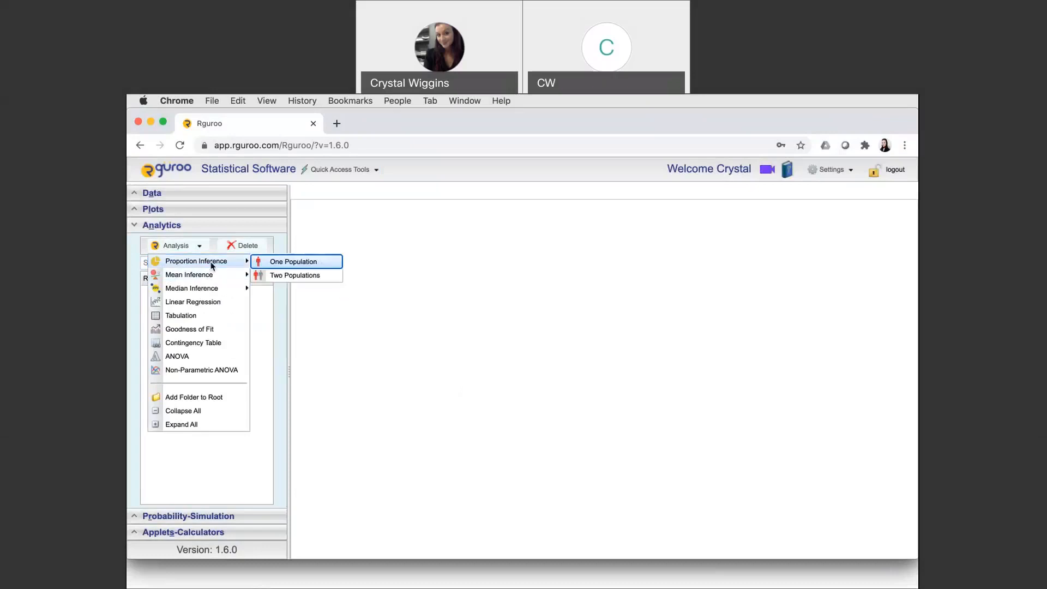
{"action": "left_click", "coordinate": [277, 276]}
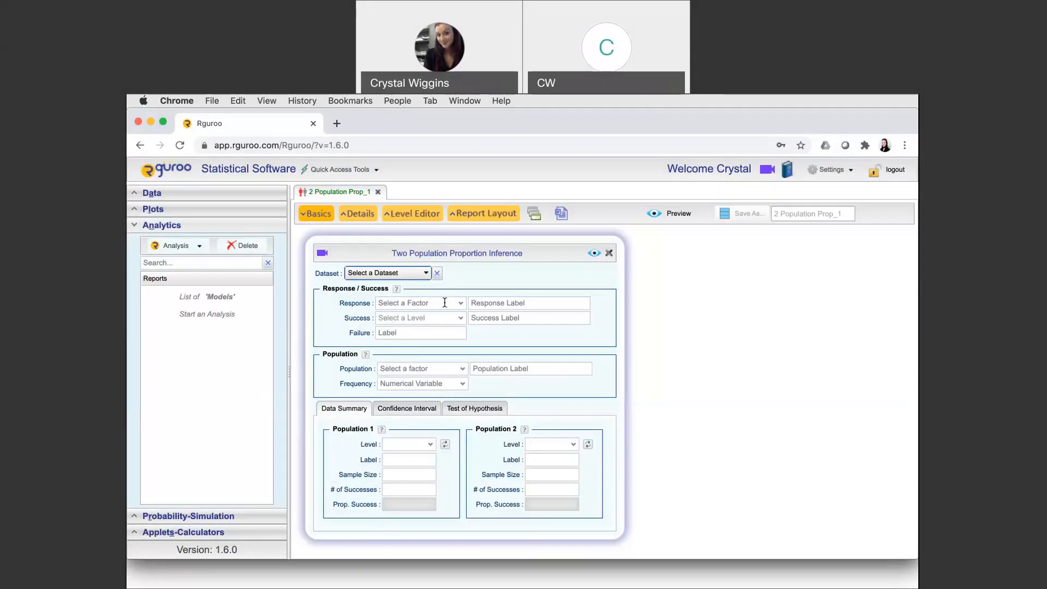
{"action": "left_click", "coordinate": [509, 304]}
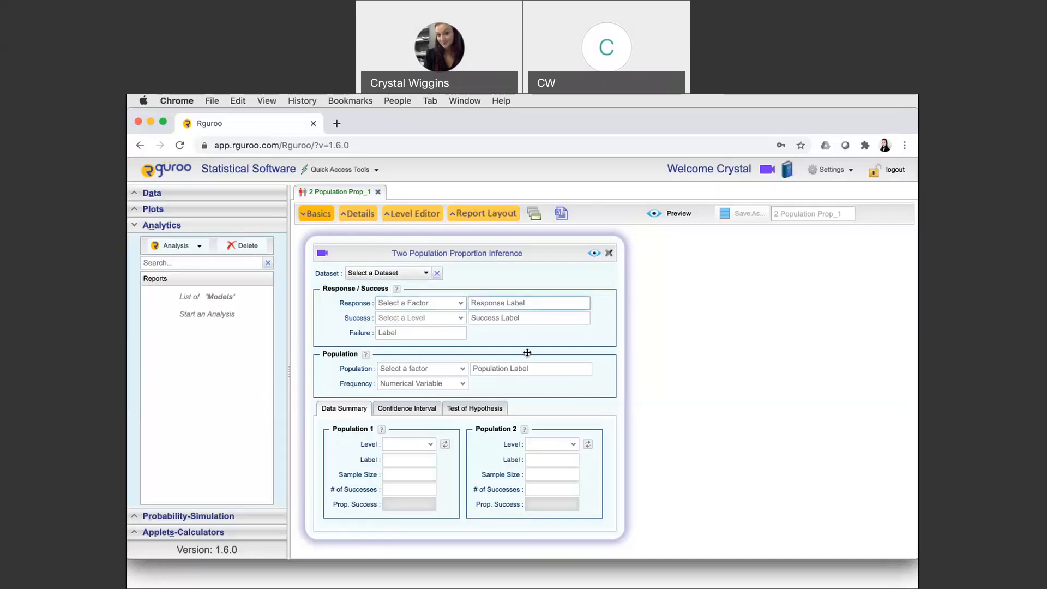
{"action": "type", "text": "Plants"}
{"action": "left_click", "coordinate": [534, 319]}
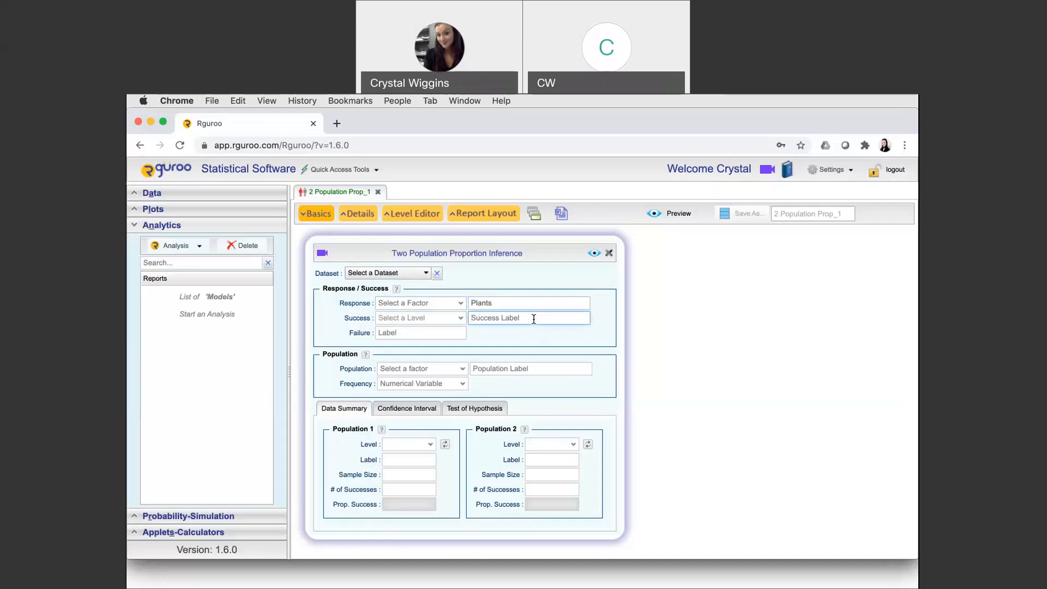
{"action": "type", "text": "Defective Phones"}
Label Population 1 "Plant A" and Population 2 "Plant B" in the data summary
{"action": "left_click", "coordinate": [400, 459]}
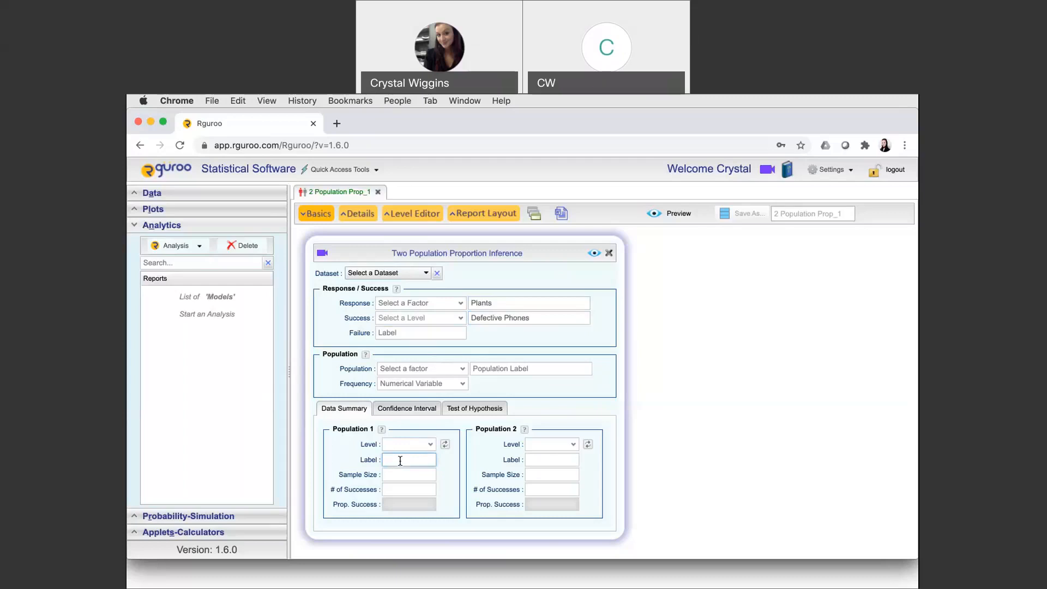
{"action": "type", "text": "Plant A"}
{"action": "left_click", "coordinate": [554, 461]}
{"action": "type", "text": "Plant B"}
Enter a sample size of 200 for each plant, with 12 successes for Plant A and 10 for Plant B
{"action": "left_click", "coordinate": [419, 476]}
{"action": "type", "text": "200"}
{"action": "left_click", "coordinate": [535, 475]}
{"action": "type", "text": "200"}
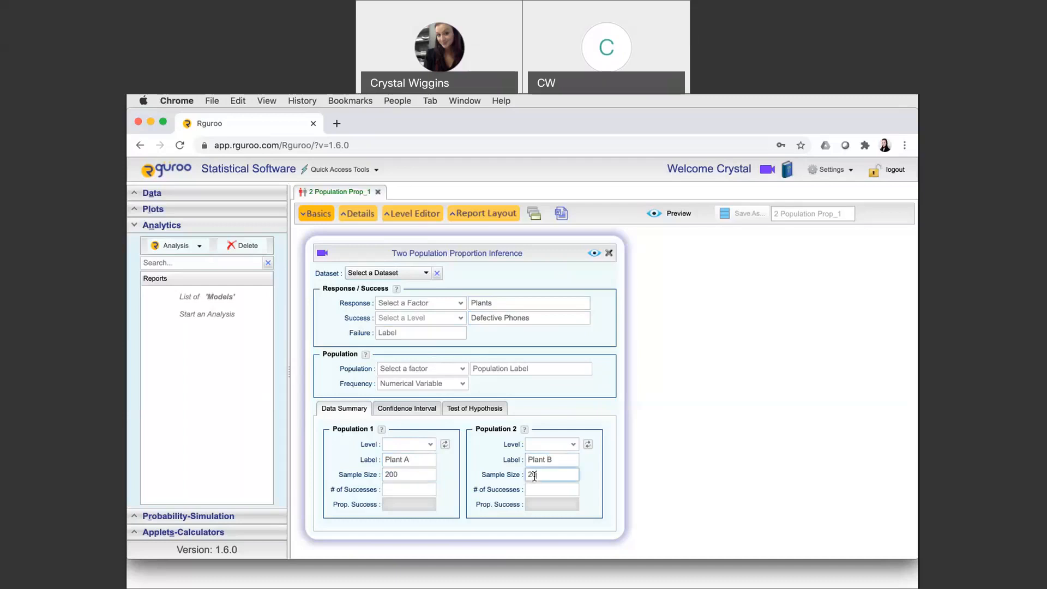
{"action": "left_click", "coordinate": [426, 492]}
{"action": "type", "text": "12"}
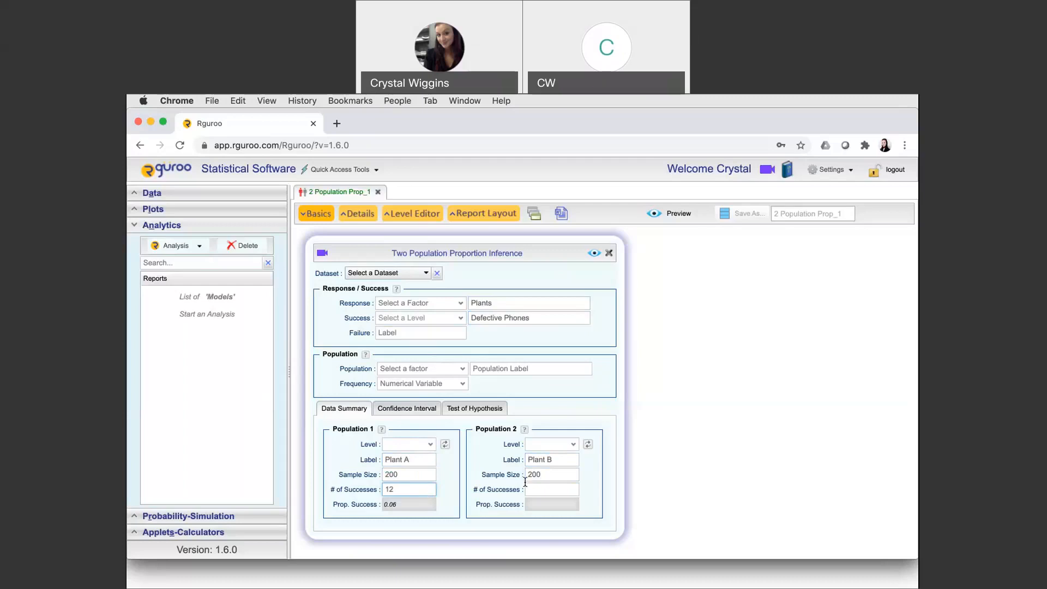
{"action": "left_click", "coordinate": [539, 492]}
{"action": "type", "text": "10"}
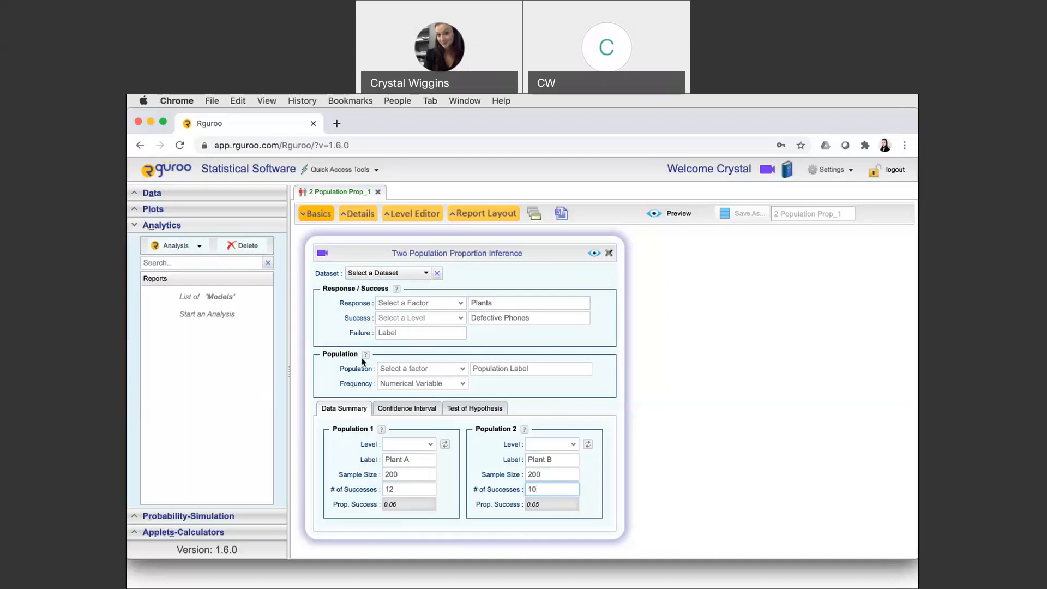
Set up the hypothesis test with alternative p1 - p2 != 0 and a significance level of 0.10
{"action": "left_click", "coordinate": [477, 410]}
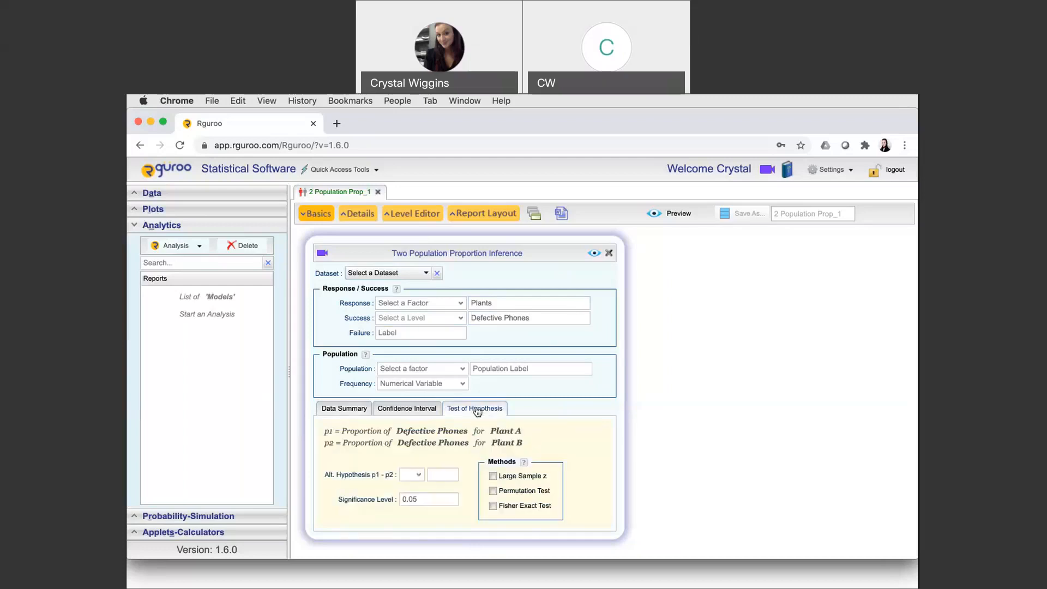
{"action": "left_click", "coordinate": [422, 479]}
{"action": "left_click", "coordinate": [423, 497]}
{"action": "left_click", "coordinate": [440, 474]}
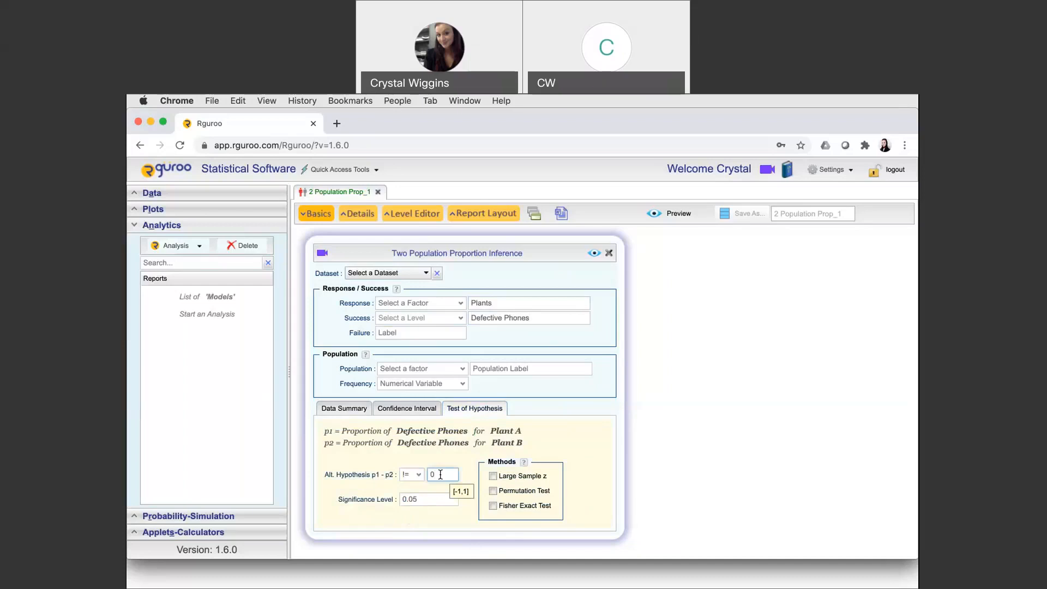
{"action": "left_click", "coordinate": [422, 497]}
{"action": "key", "text": "BackSpace"}
{"action": "key", "text": "BackSpace"}
{"action": "type", "text": "10"}
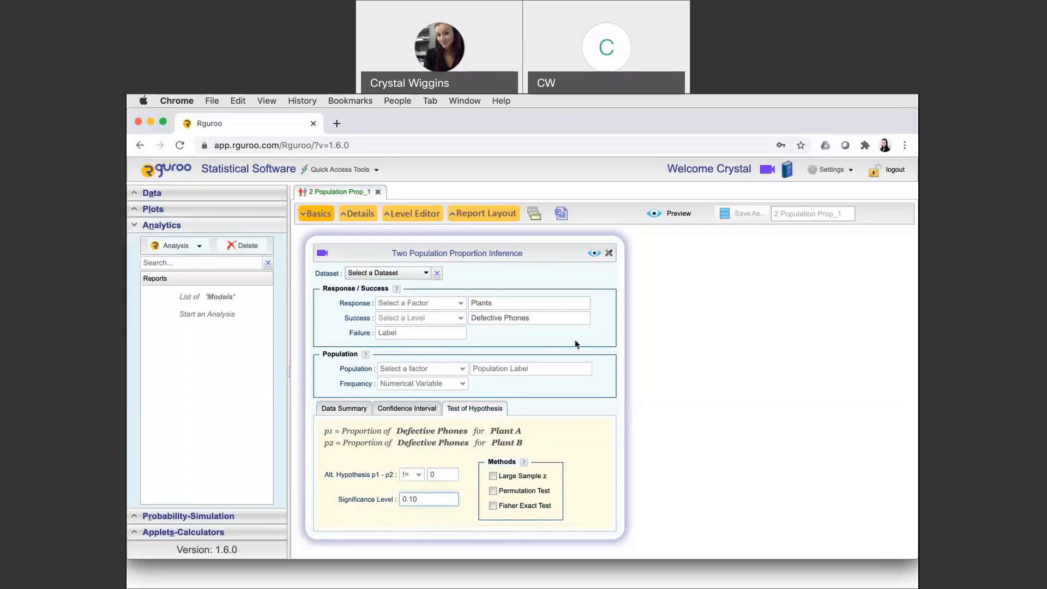
Label the population "Cell Phones" and generate the report preview
{"action": "left_click", "coordinate": [594, 254]}
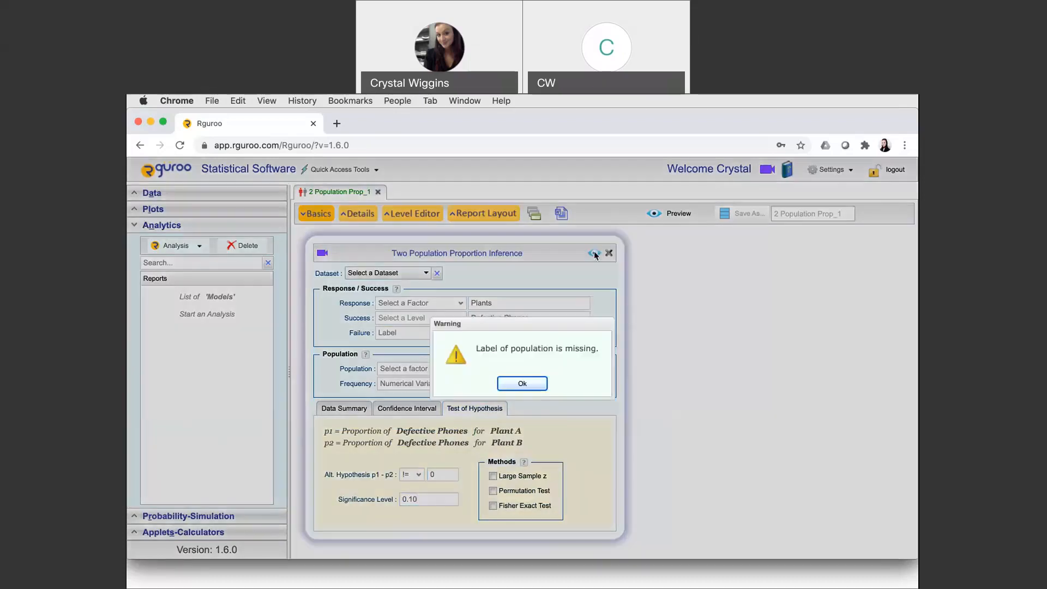
{"action": "left_click", "coordinate": [538, 386]}
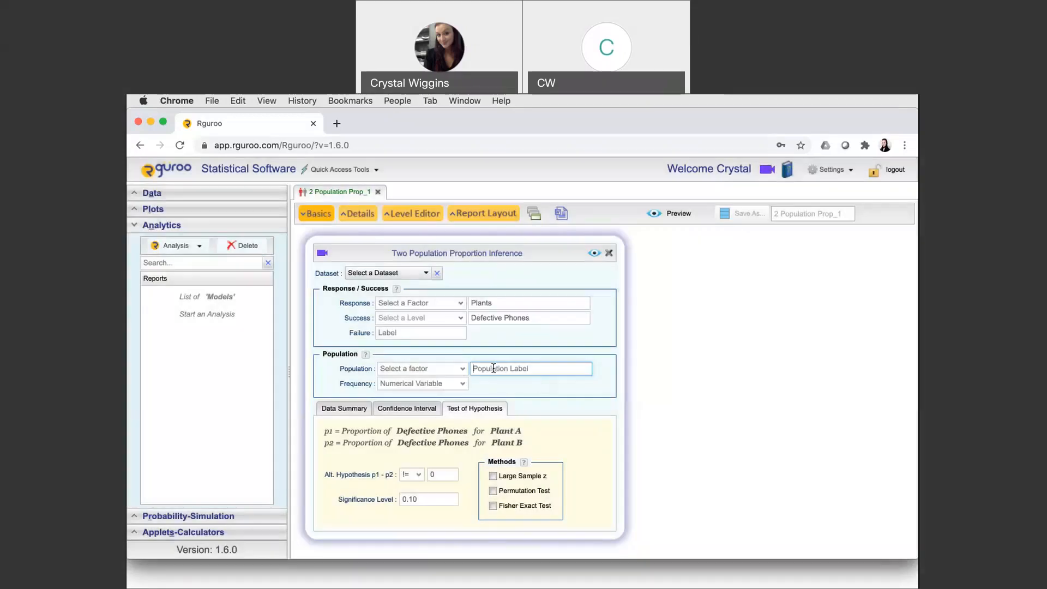
{"action": "type", "text": "C"}
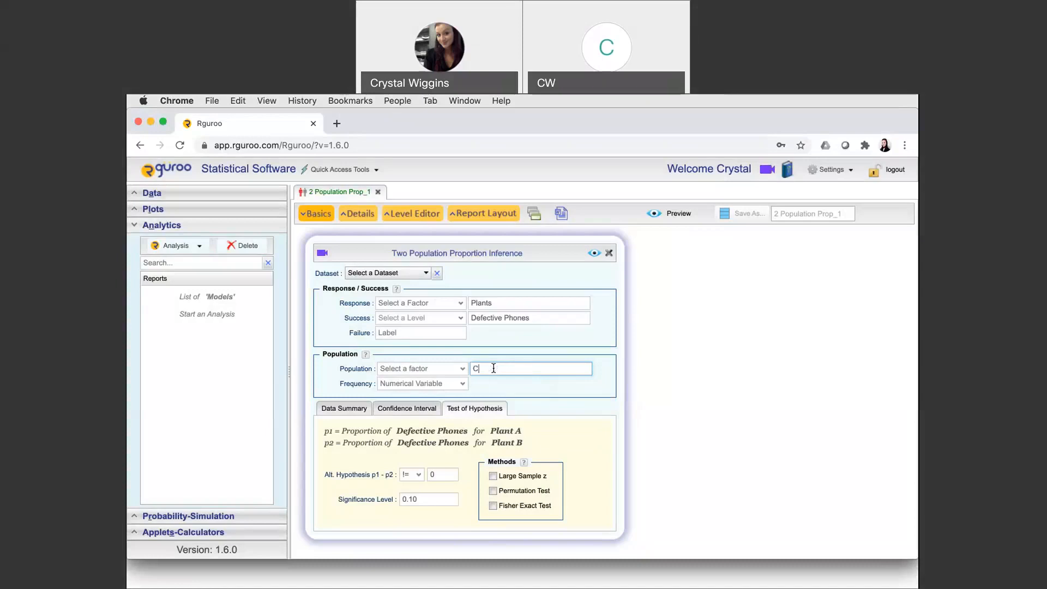
{"action": "type", "text": "ell Phones"}
{"action": "left_click", "coordinate": [594, 254]}
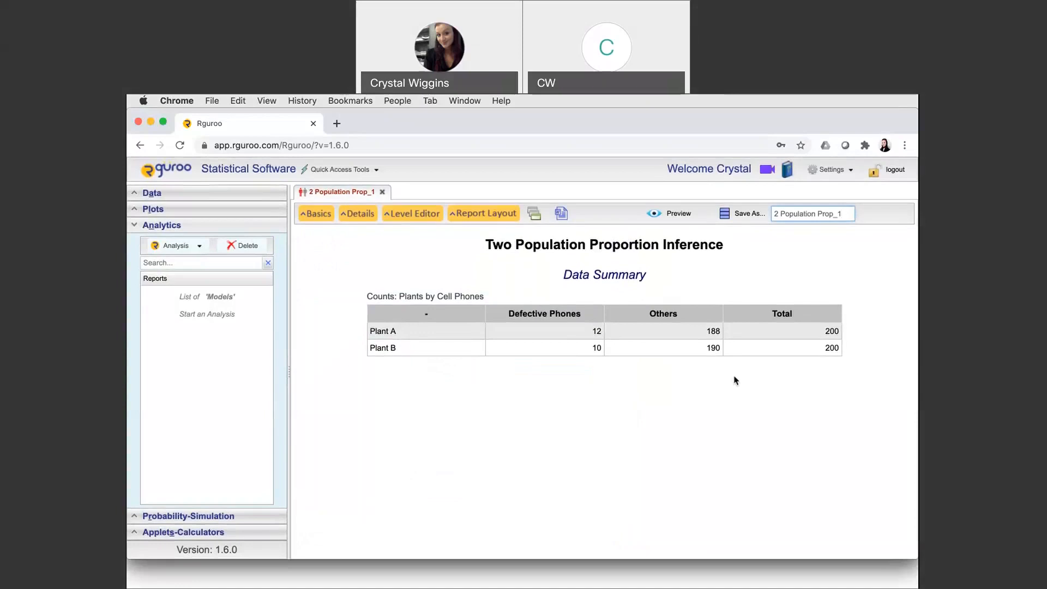
Add the Large Sample z method to the hypothesis test, regenerate the preview and view the test results
{"action": "left_click", "coordinate": [322, 214]}
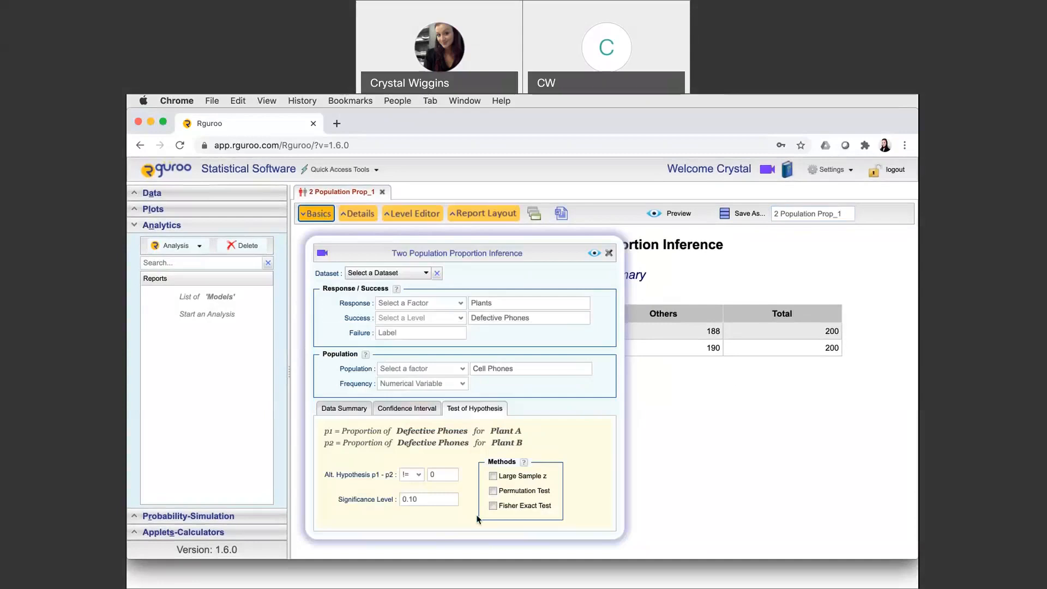
{"action": "left_click", "coordinate": [493, 477]}
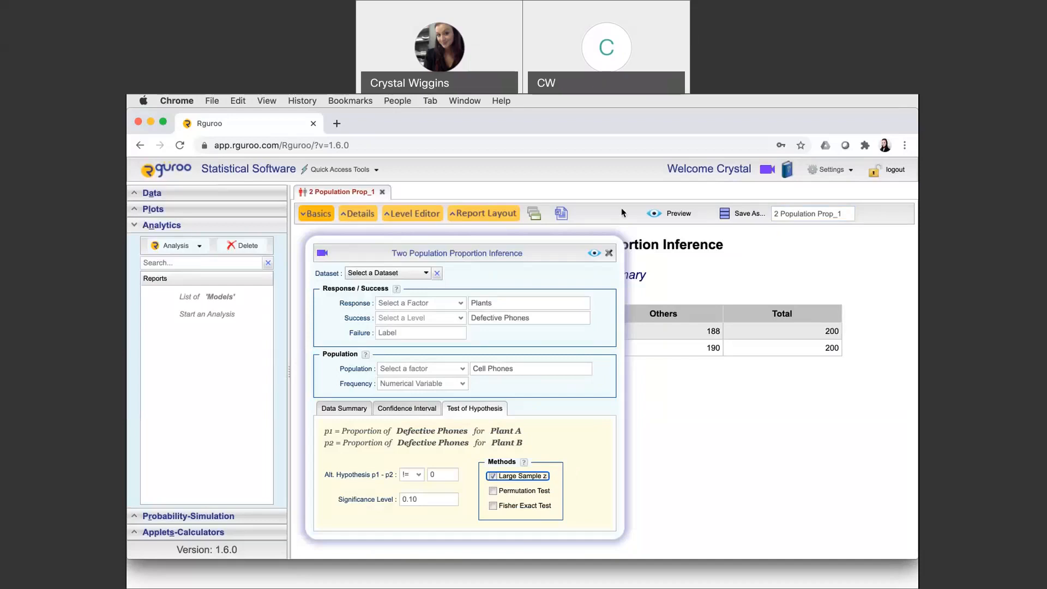
{"action": "left_click", "coordinate": [594, 254]}
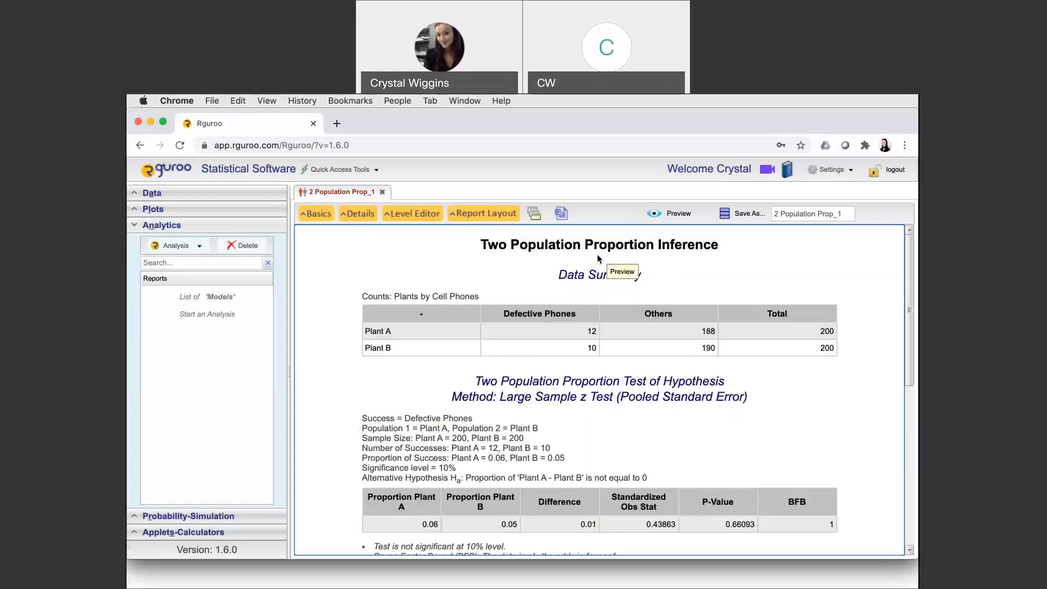
{"action": "scroll", "coordinate": [657, 420], "scroll_direction": "down", "scroll_amount": 5}
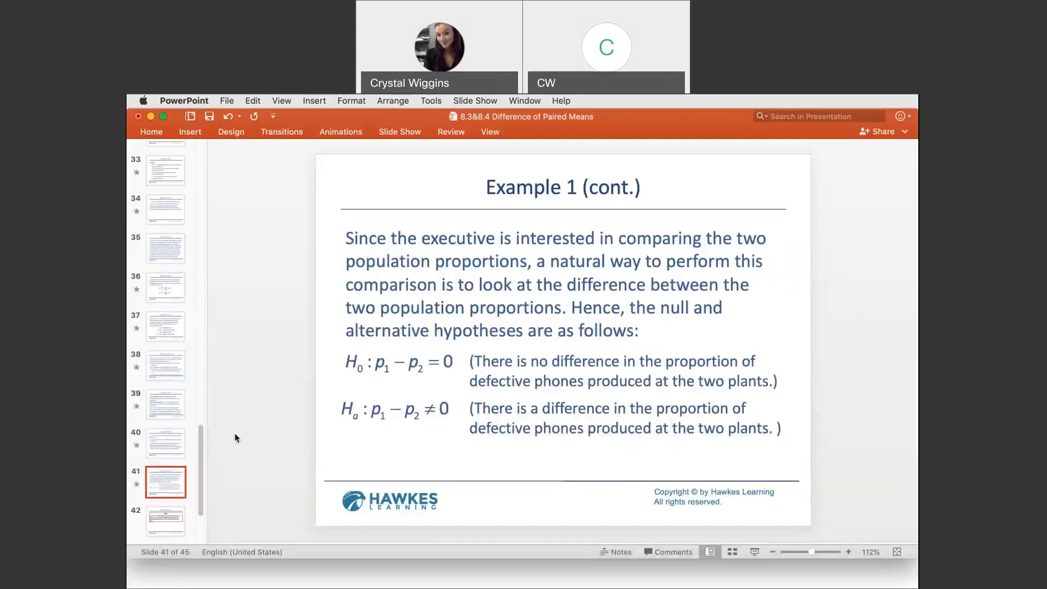
Switch to the PowerPoint presentation and show slide 45, Example 1 Solution
{"action": "scroll", "coordinate": [166, 434], "scroll_direction": "down", "scroll_amount": 1}
{"action": "scroll", "coordinate": [166, 434], "scroll_direction": "down", "scroll_amount": 3}
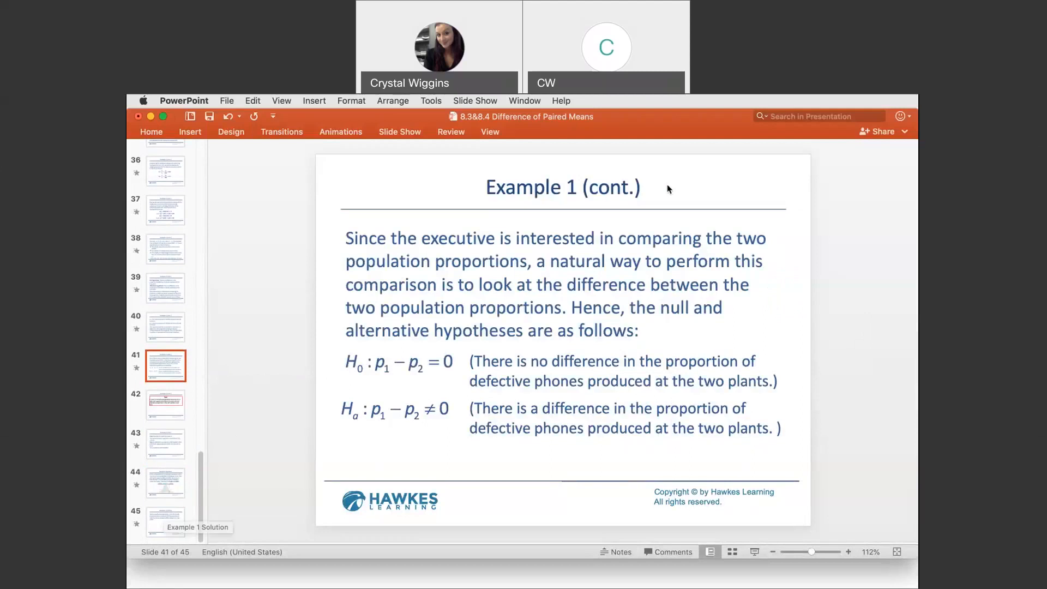
{"action": "left_click", "coordinate": [170, 527]}
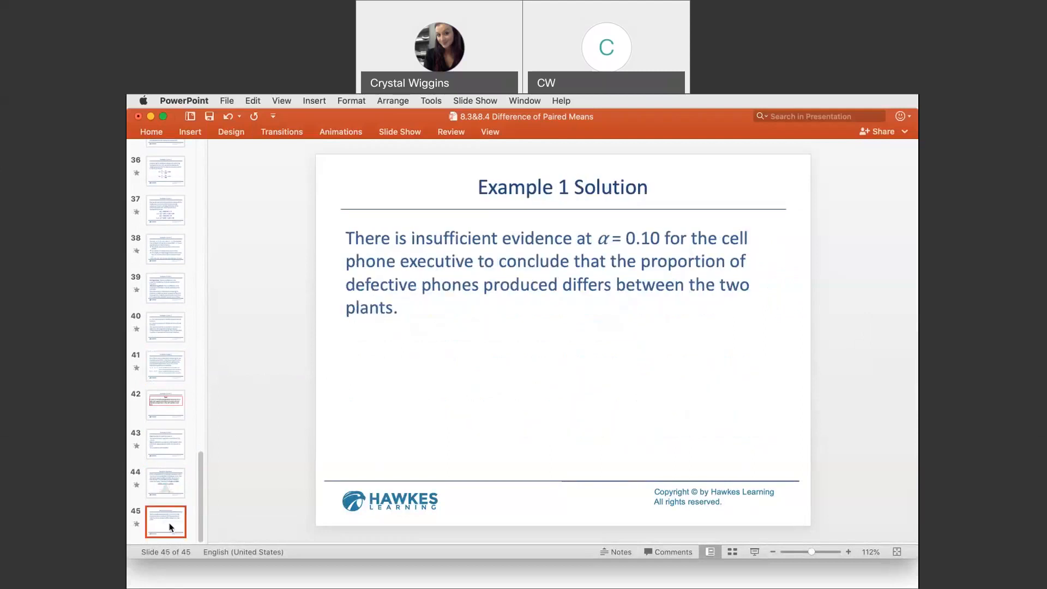